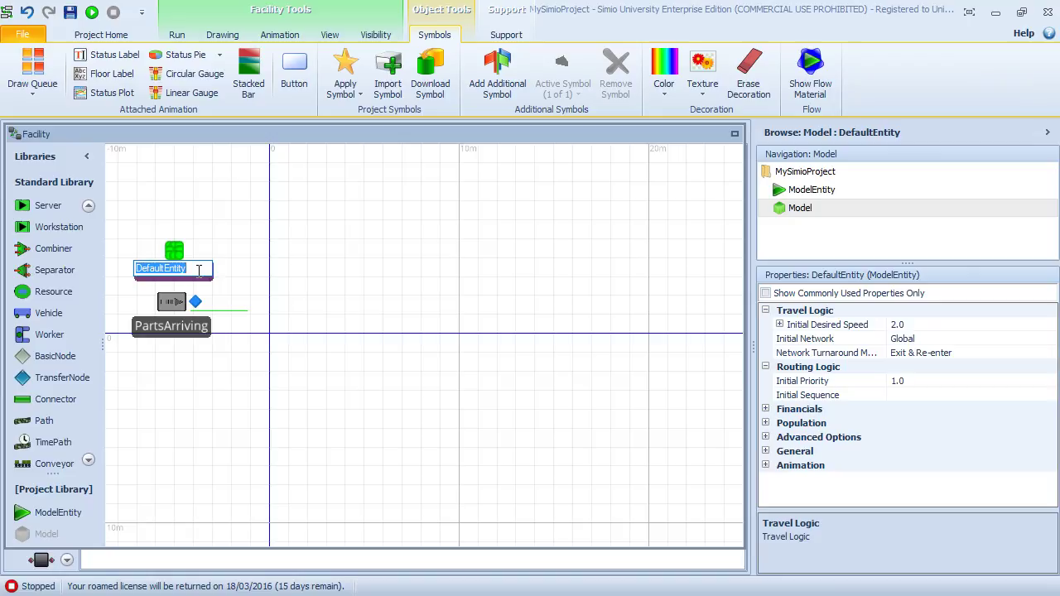
- Rename the default entity above the PartsArriving source as Parts
text(ts)
key(Return)
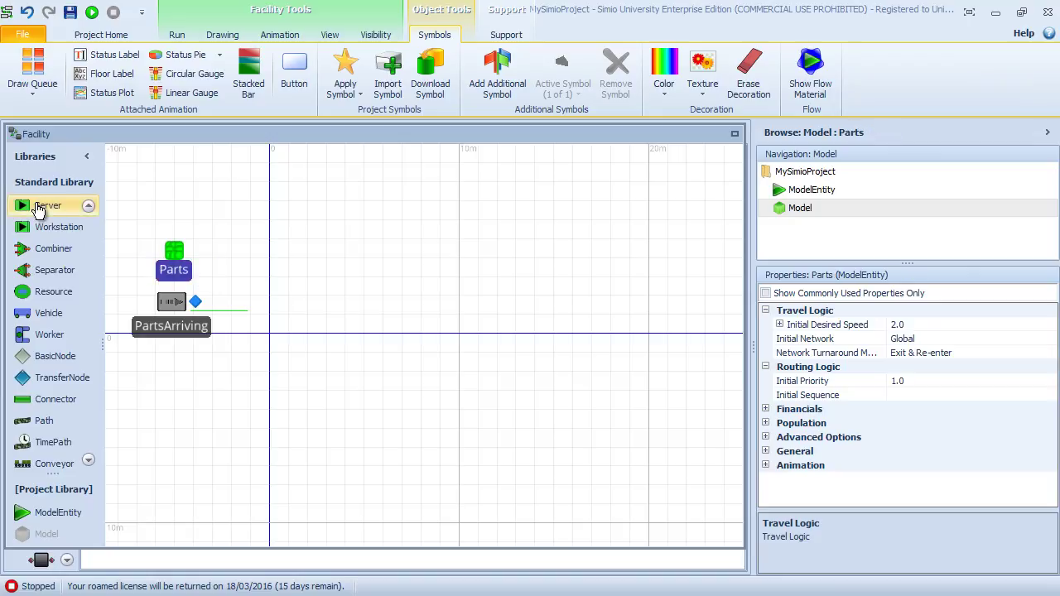
- Place two Source and Sink pairs on the far side of the facility, one above and one below the horizontal axis
drag(42, 206, 458, 196)
click(89, 206)
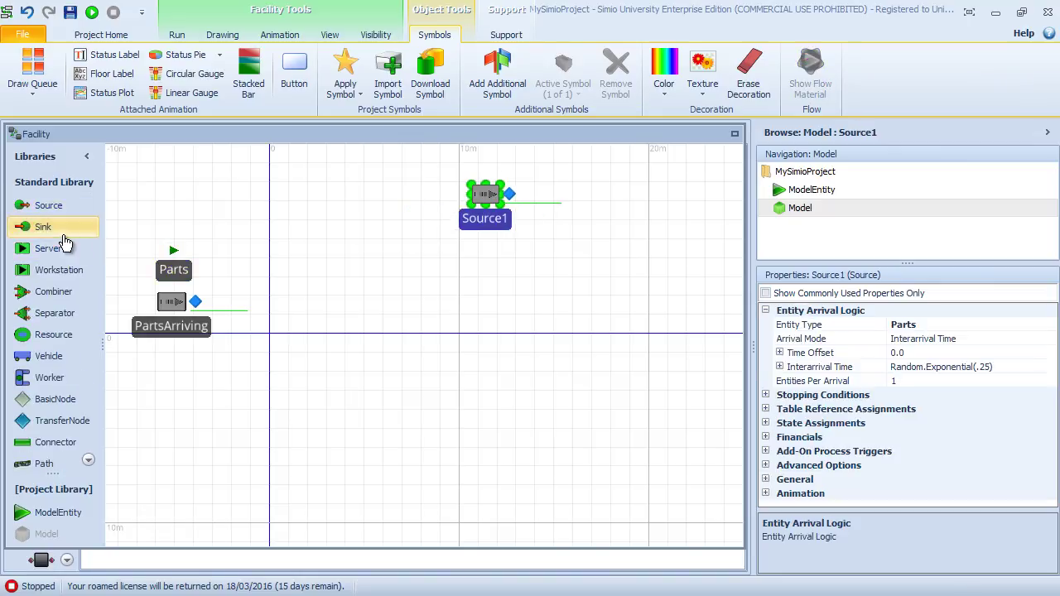
drag(48, 248, 617, 263)
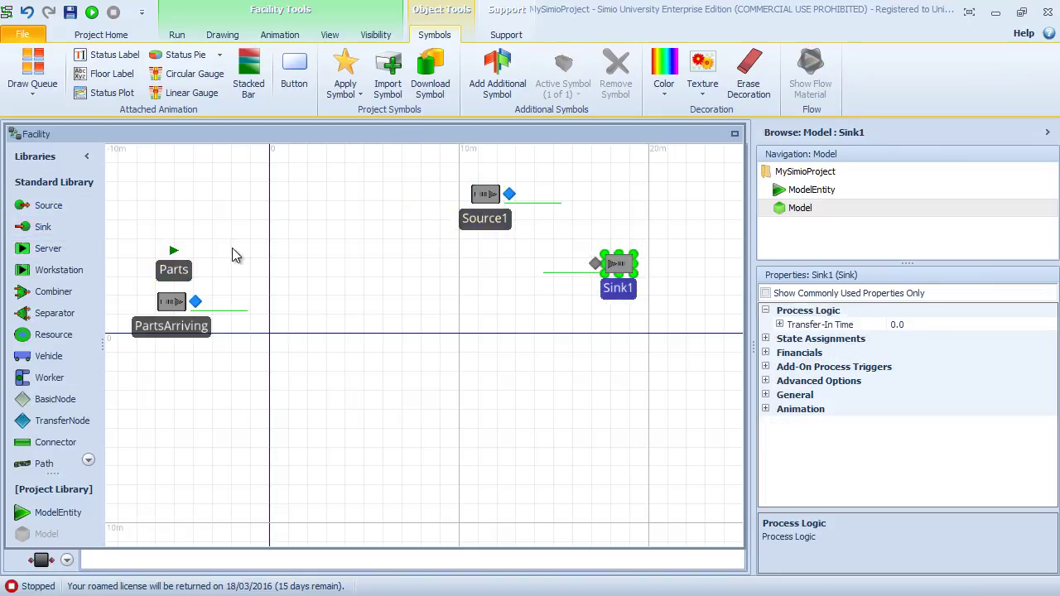
drag(49, 206, 486, 400)
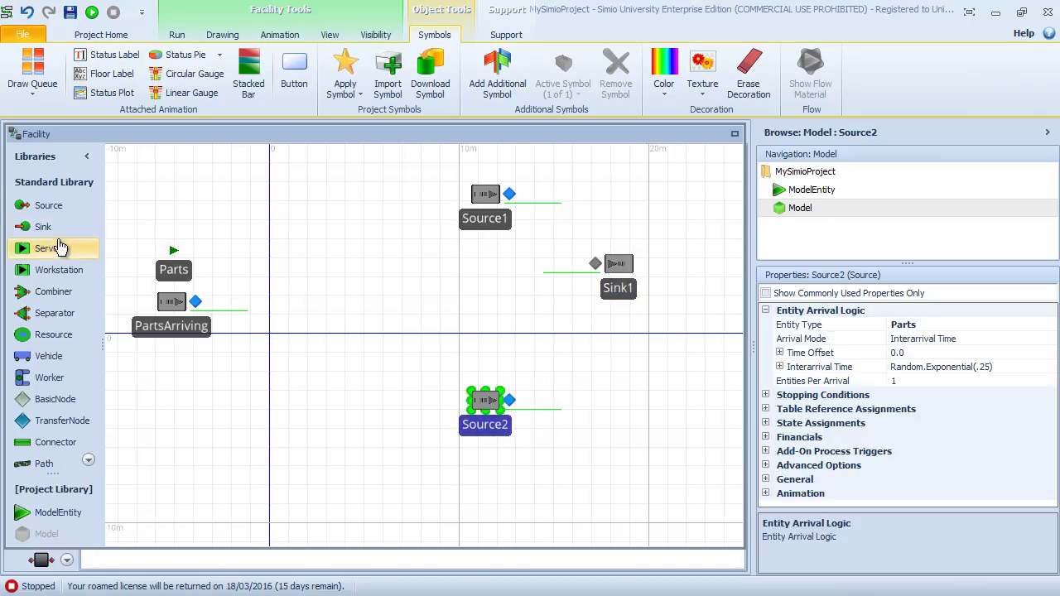
drag(43, 227, 603, 450)
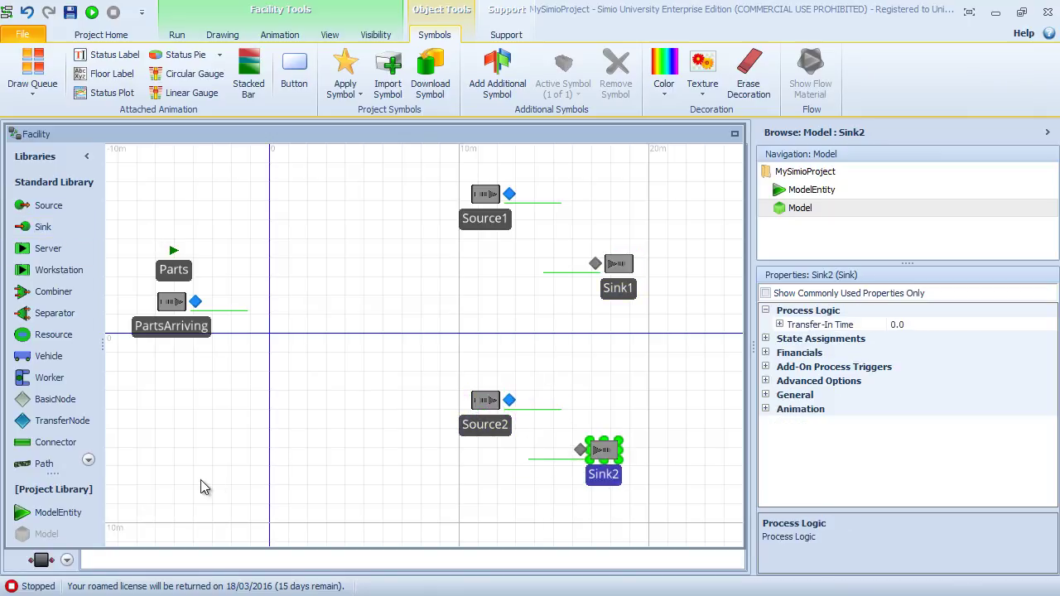
- Place two ModelEntity instances, one above the upper sink and one above the lower sink
drag(58, 512, 624, 175)
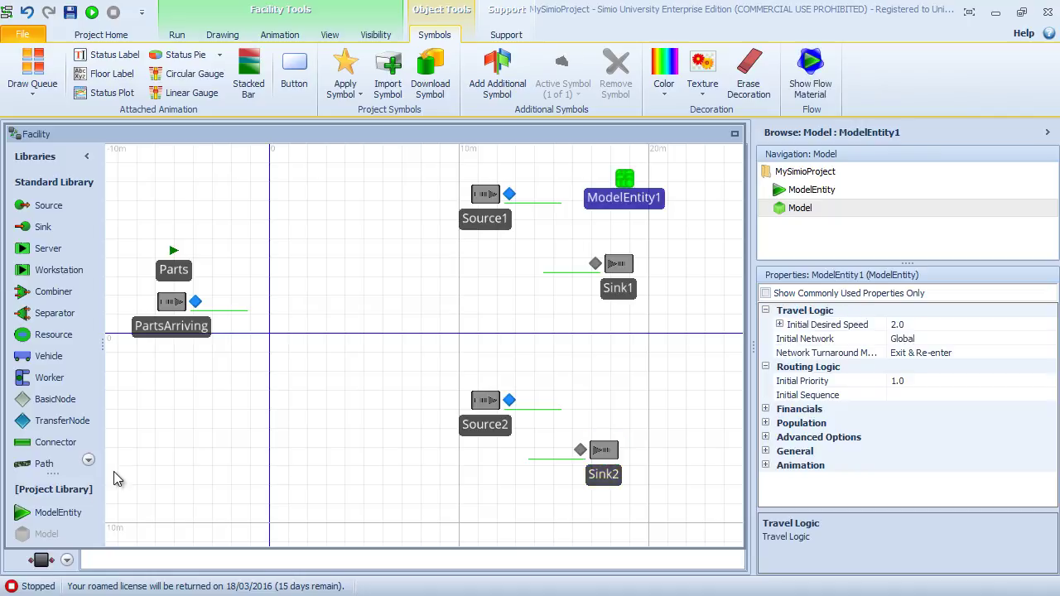
drag(59, 513, 617, 362)
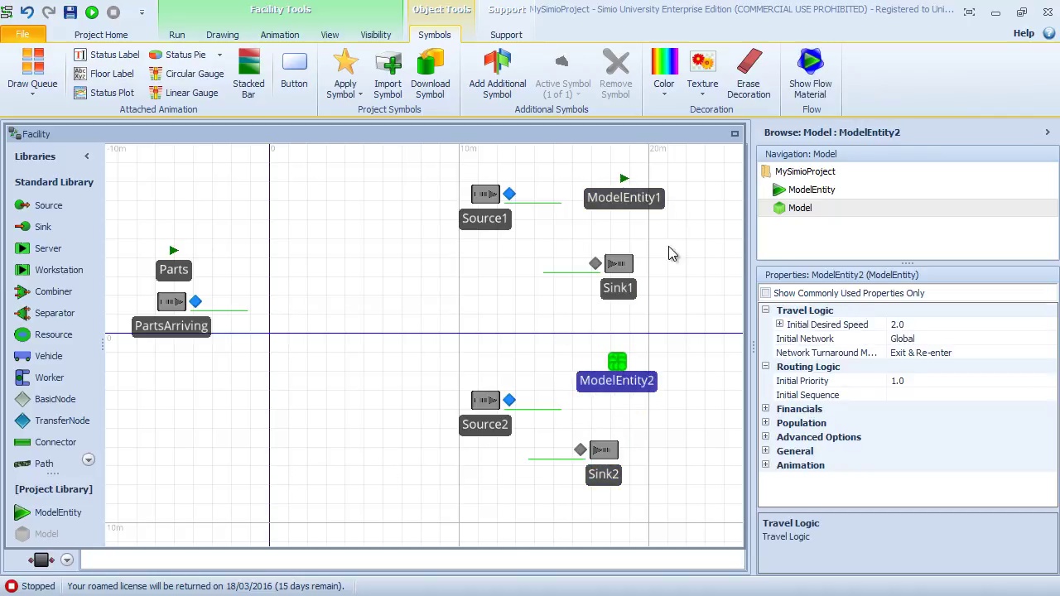
drag(627, 183, 621, 172)
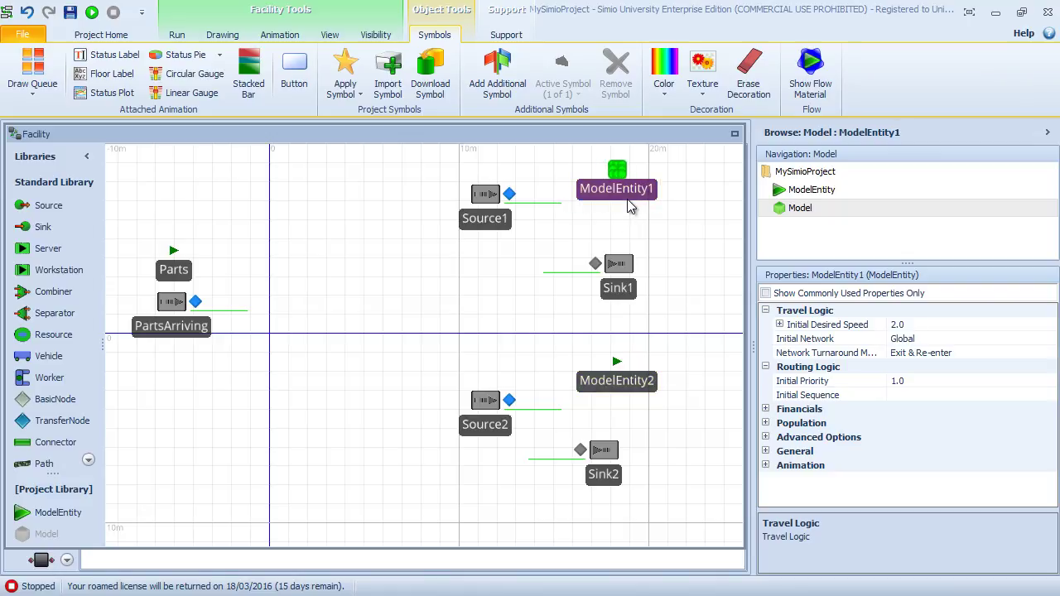
- Rename the upper new model entity as MoveParts
double_click(612, 189)
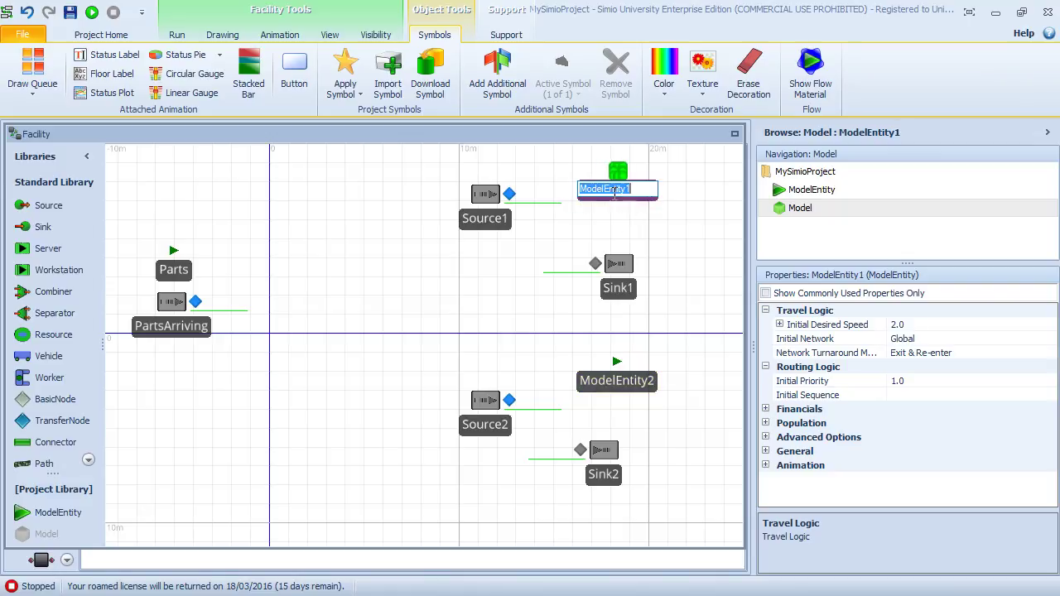
text(Mov)
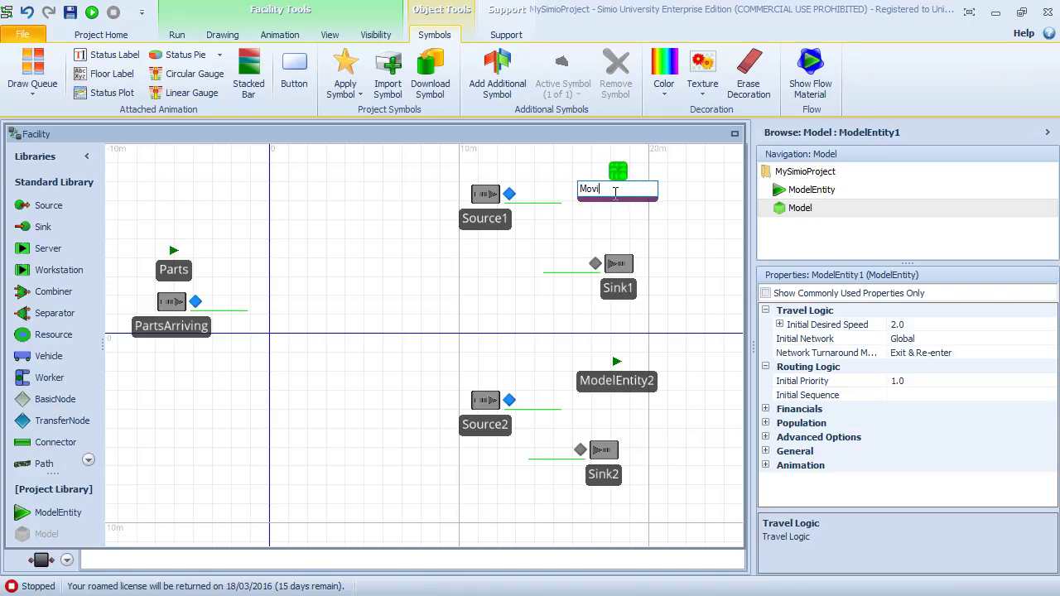
text(eParts)
key(Return)
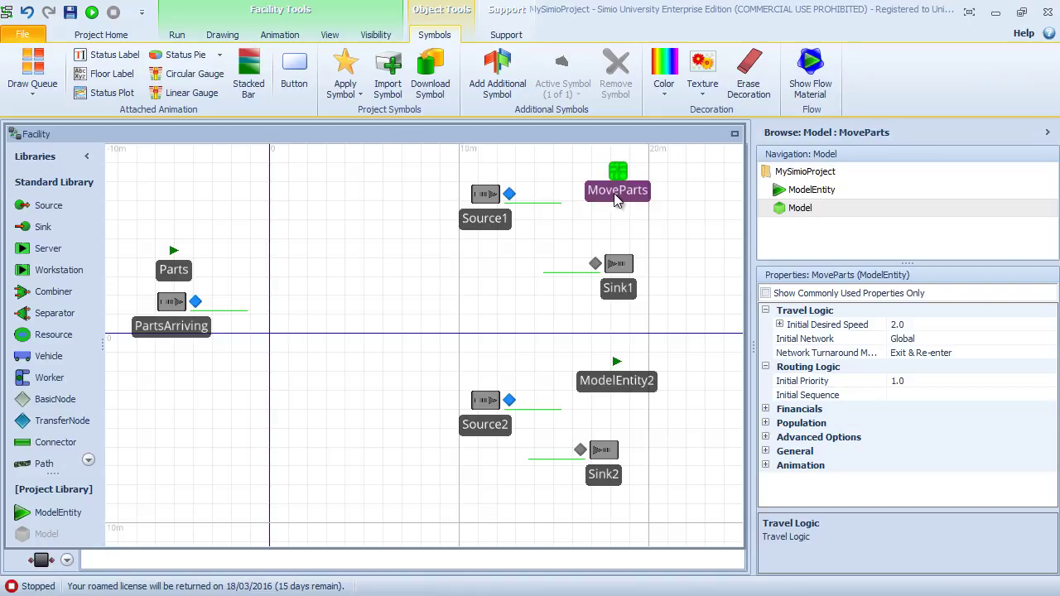
- Rename the lower new model entity as DestroyParts
double_click(631, 380)
text(Destroy)
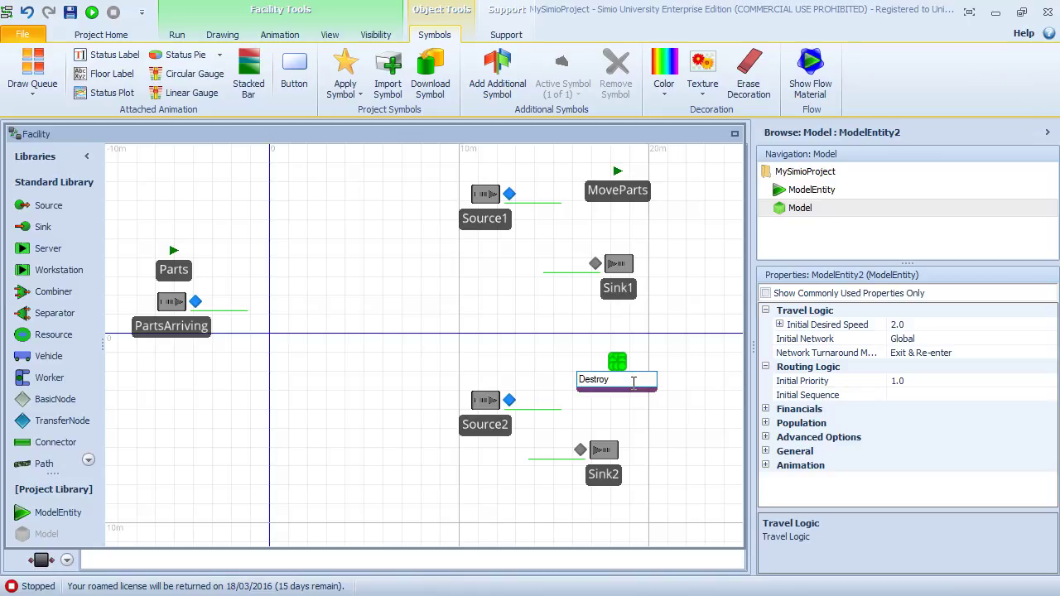
text(Parts)
key(Return)
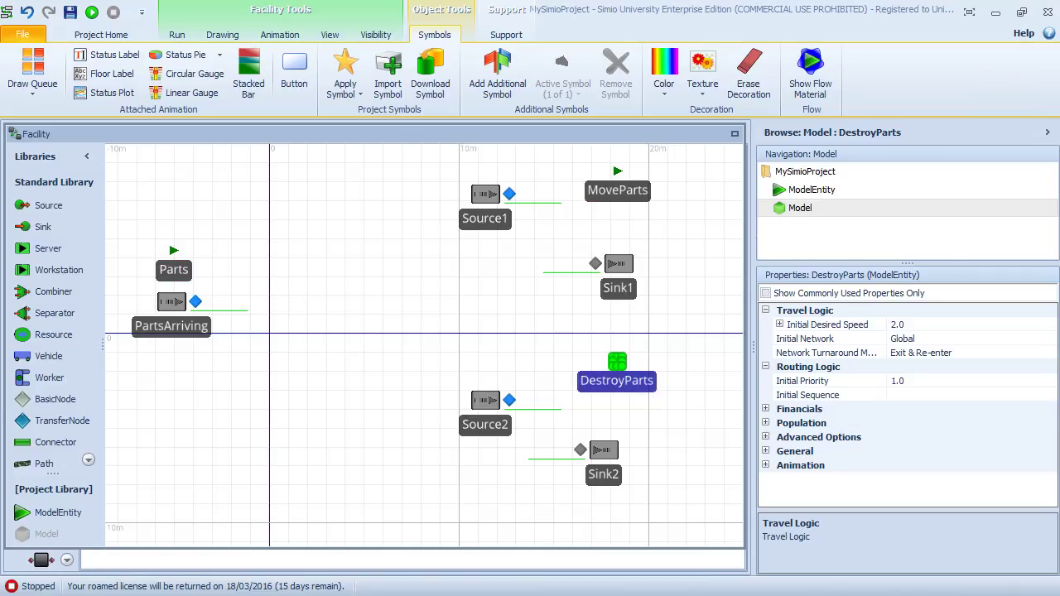
- Link Source1 to Sink1 and Source2 to Sink2 with connectors
click(73, 447)
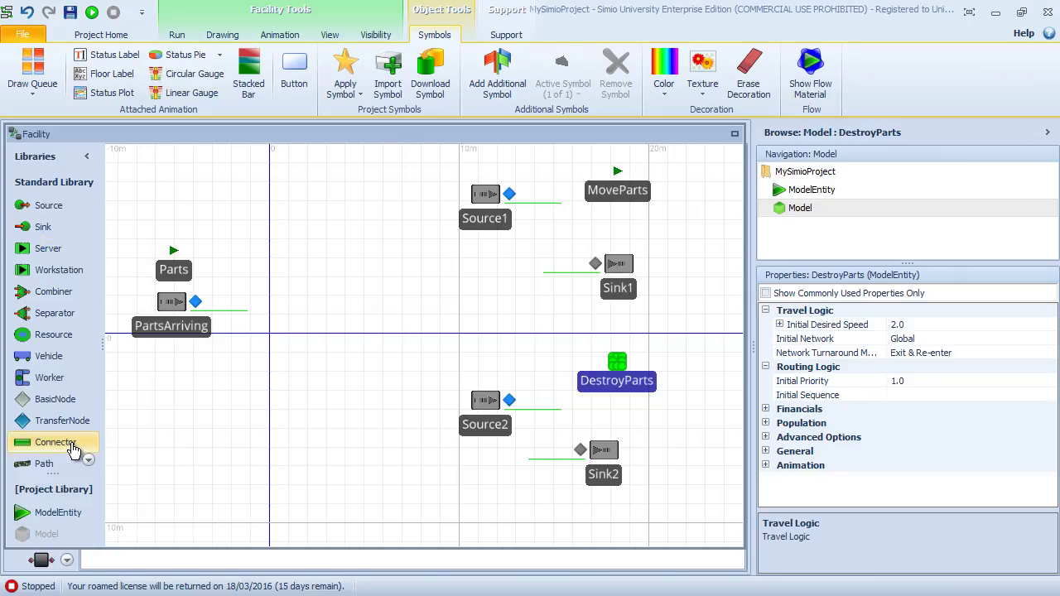
click(508, 194)
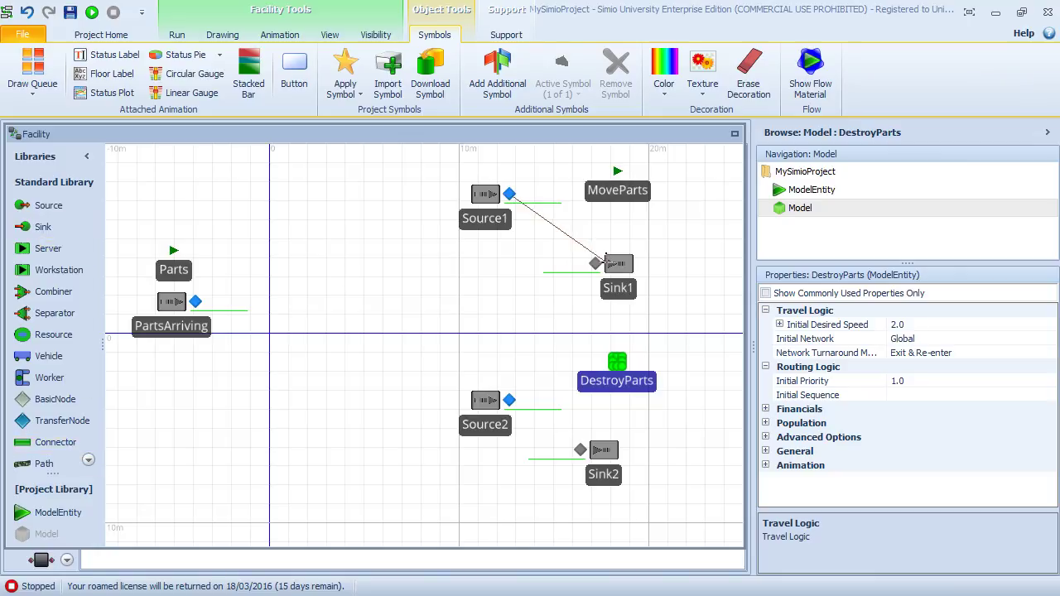
click(596, 264)
click(74, 448)
click(508, 400)
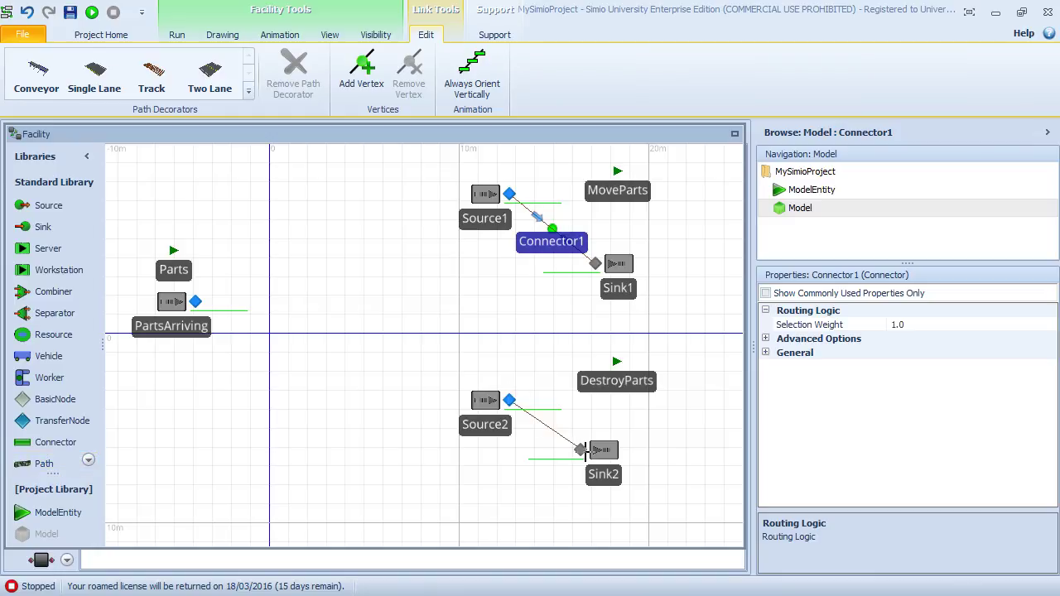
click(579, 449)
click(558, 324)
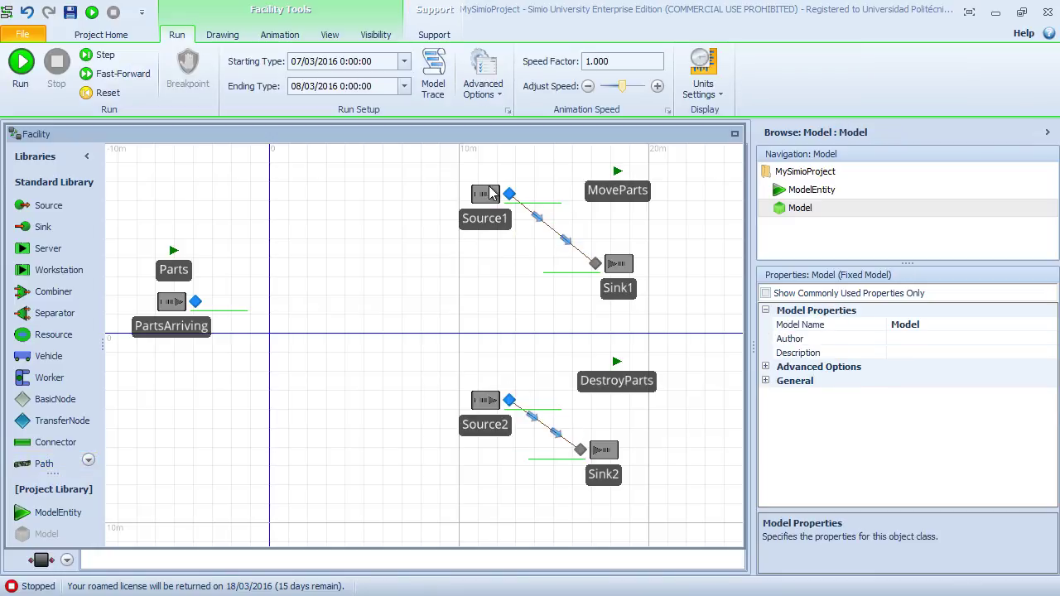
- Set the entity type of Source1 to MoveParts
click(488, 199)
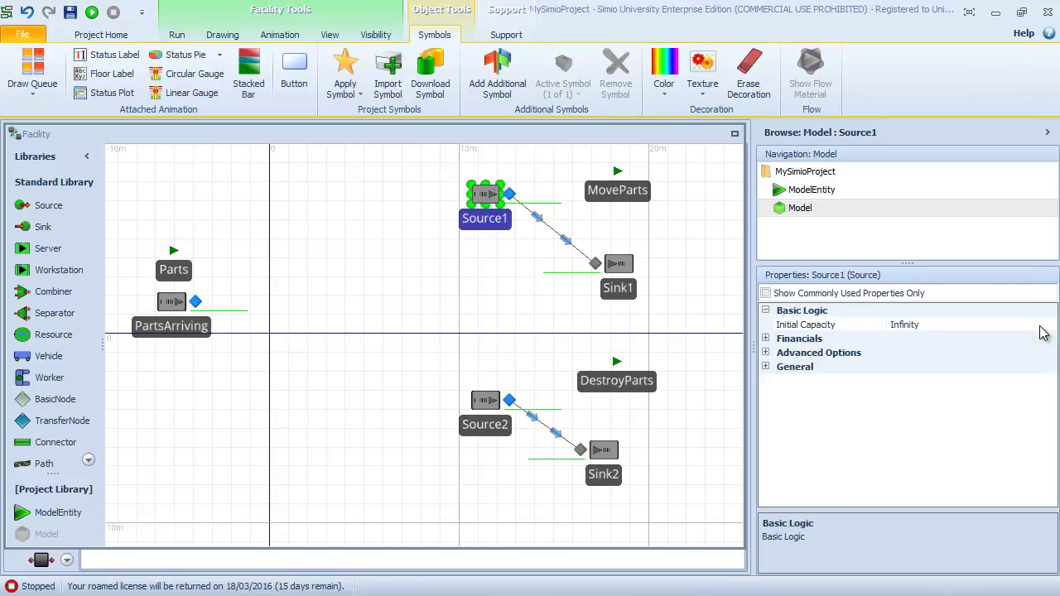
click(1039, 325)
click(1049, 325)
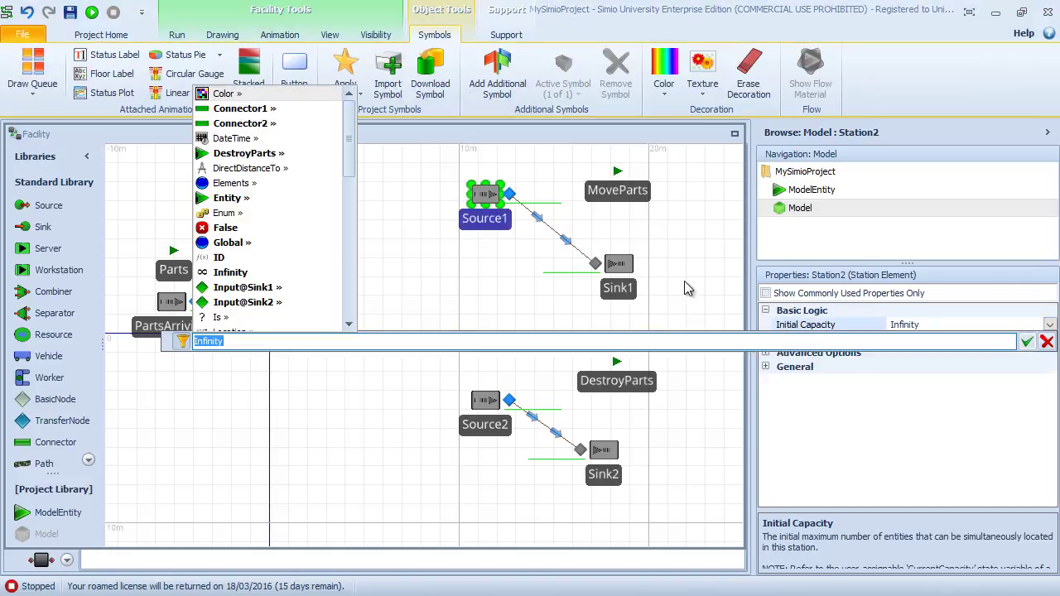
click(868, 322)
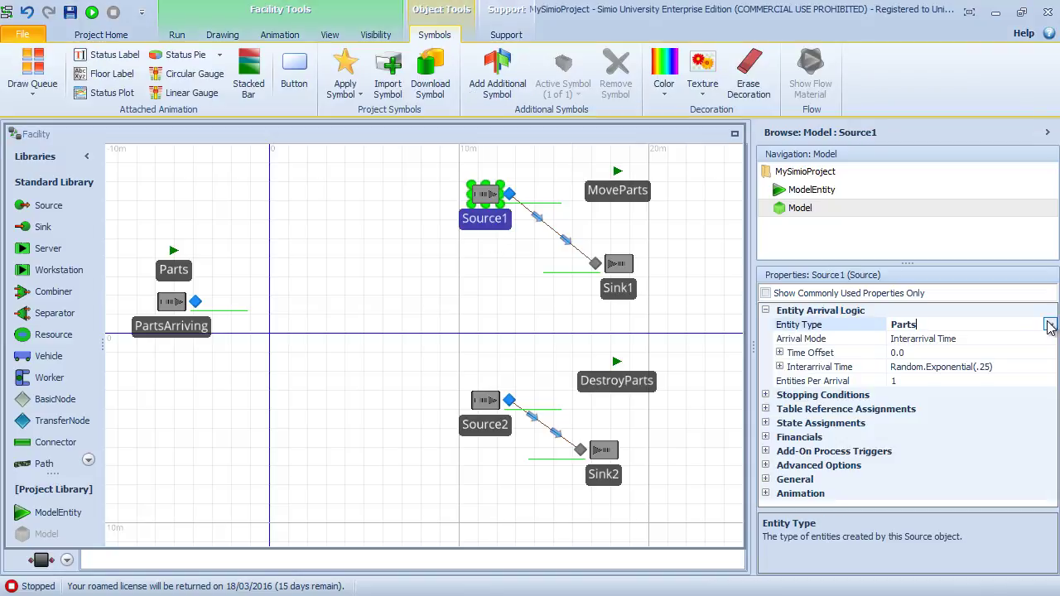
click(1049, 325)
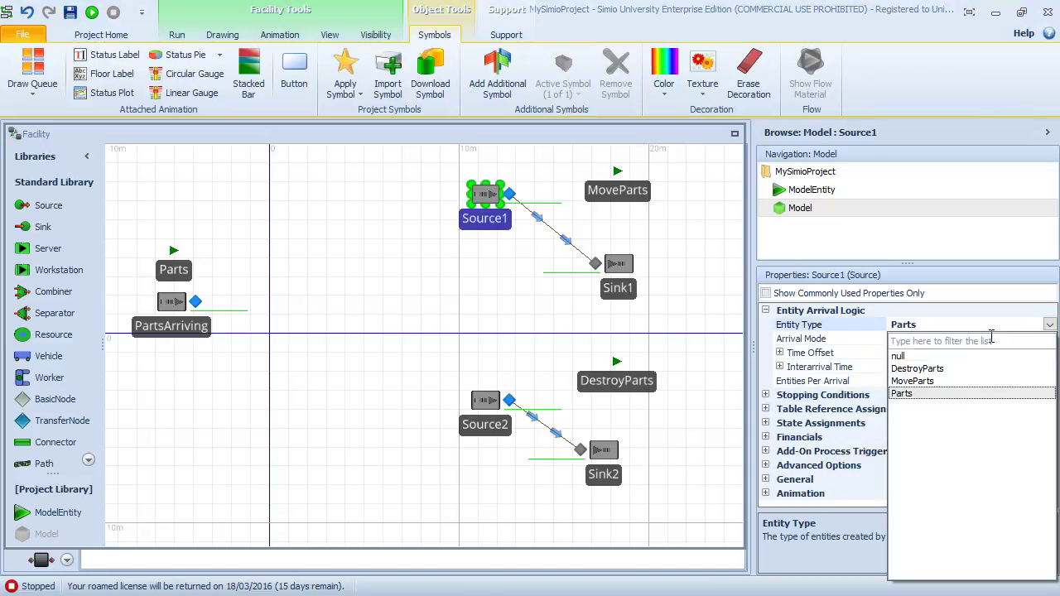
click(912, 381)
- Set the entity type of Source2 to DestroyParts
click(490, 404)
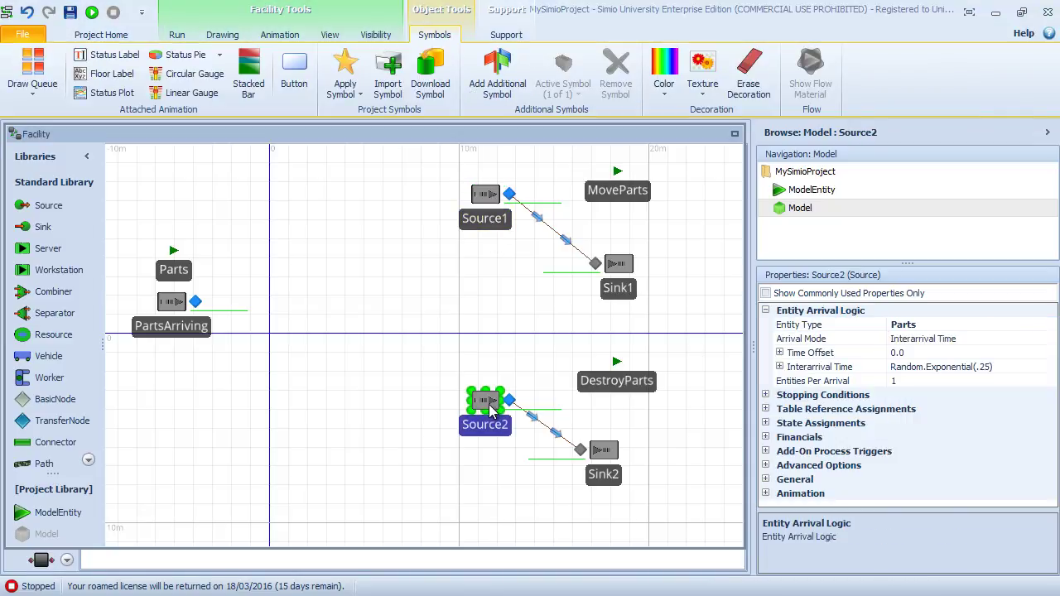
click(971, 328)
click(1049, 325)
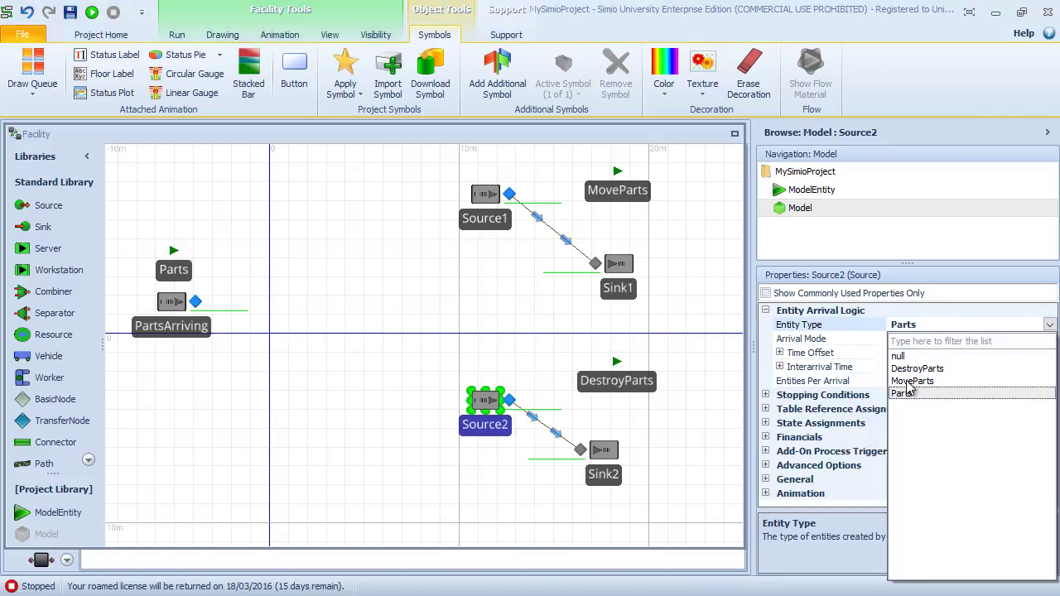
click(914, 369)
click(308, 277)
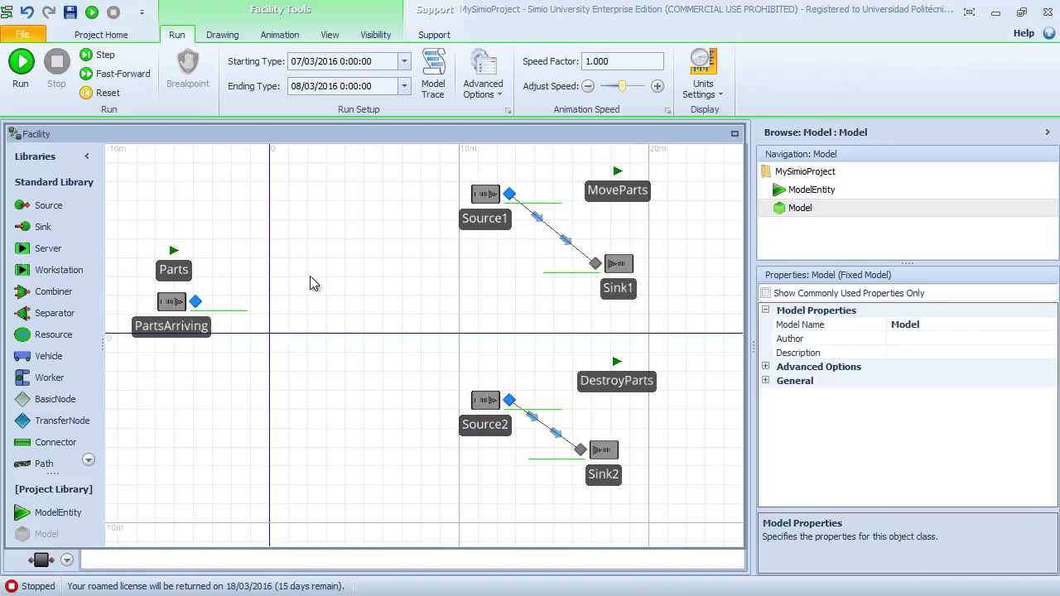
- Move the PartsArriving source farther from the vertical axis and align the Parts entity directly above it
click(176, 271)
click(171, 303)
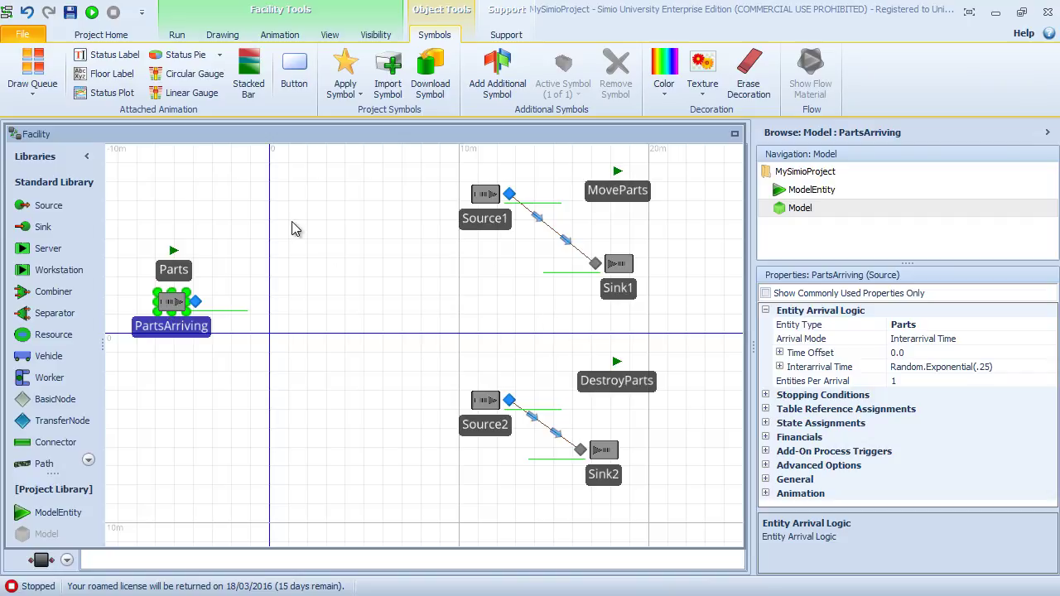
click(327, 289)
drag(189, 286, 225, 343)
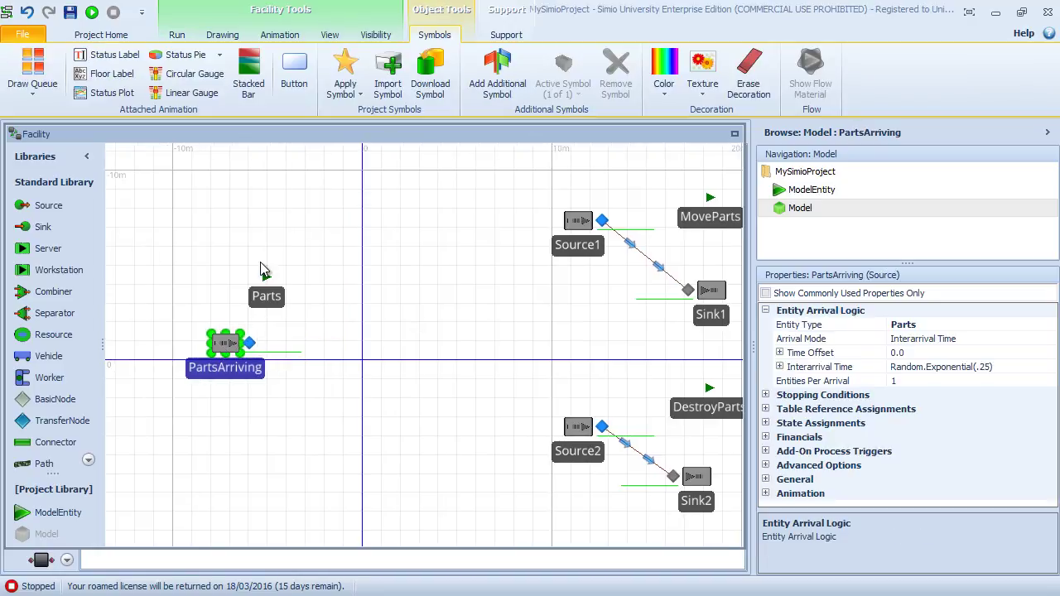
click(267, 279)
drag(266, 281, 225, 292)
click(412, 294)
drag(413, 294, 352, 289)
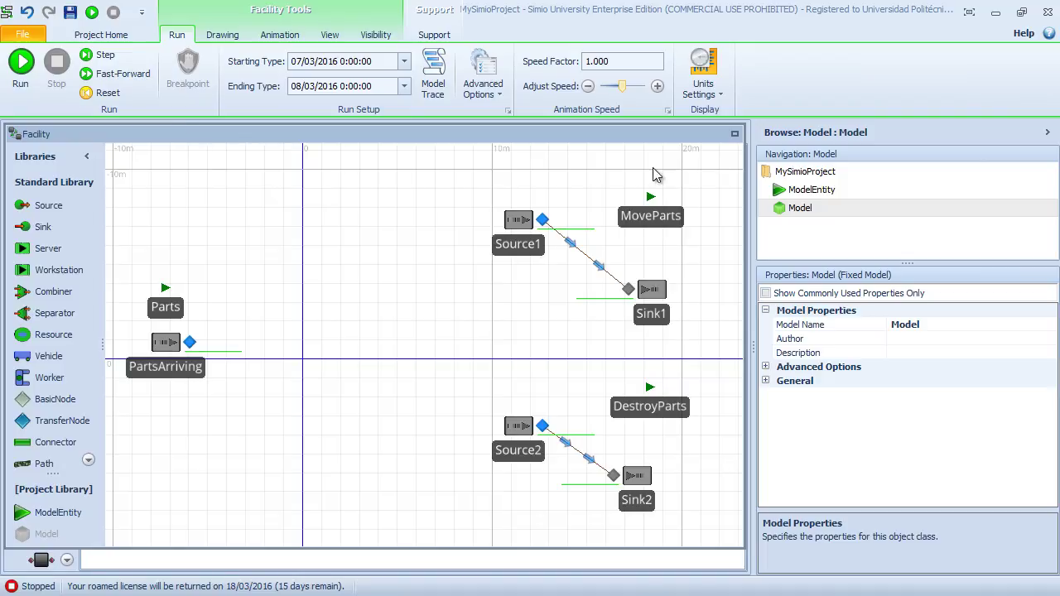
- Dock the Facility window as a tab alongside the Processes, Definitions, Data, Results and Planning views
click(735, 134)
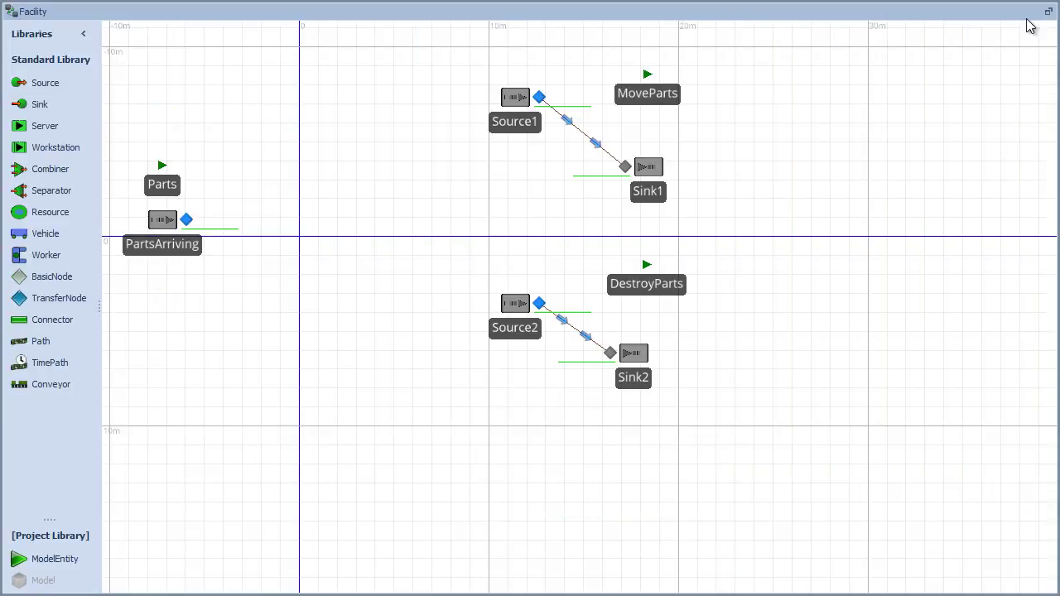
click(1048, 10)
drag(561, 141, 375, 348)
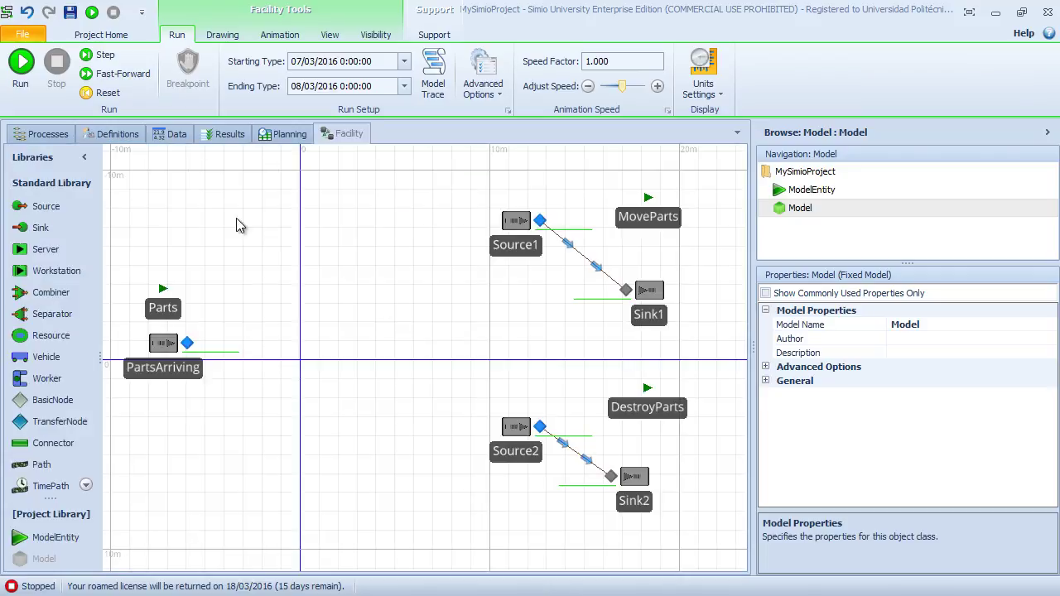
click(248, 242)
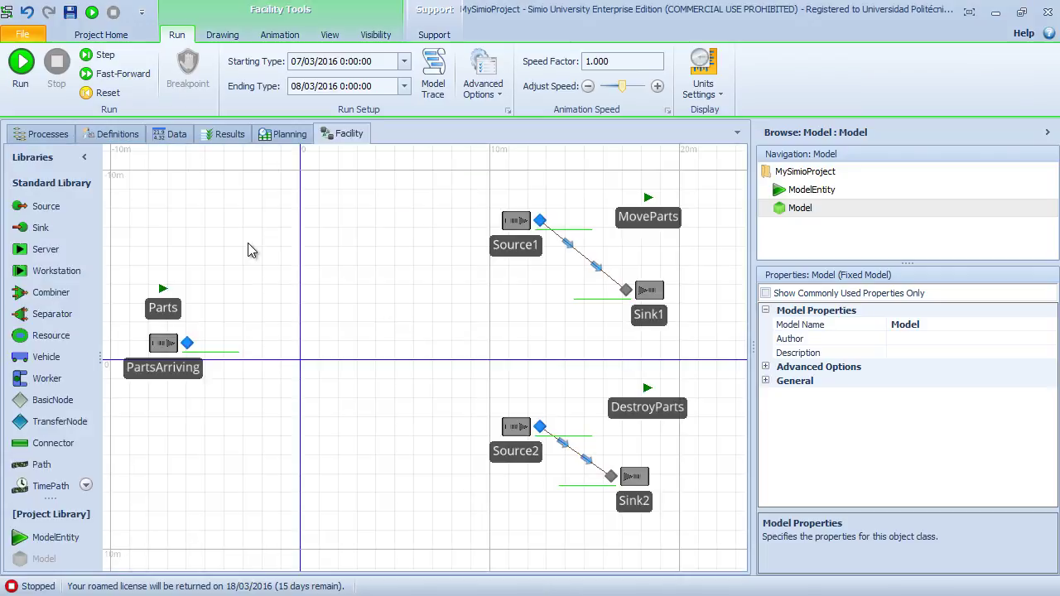
- Draw a horizontal detached queue about 12 m long between the Parts entity and the Source1–Sink1 pair
click(280, 35)
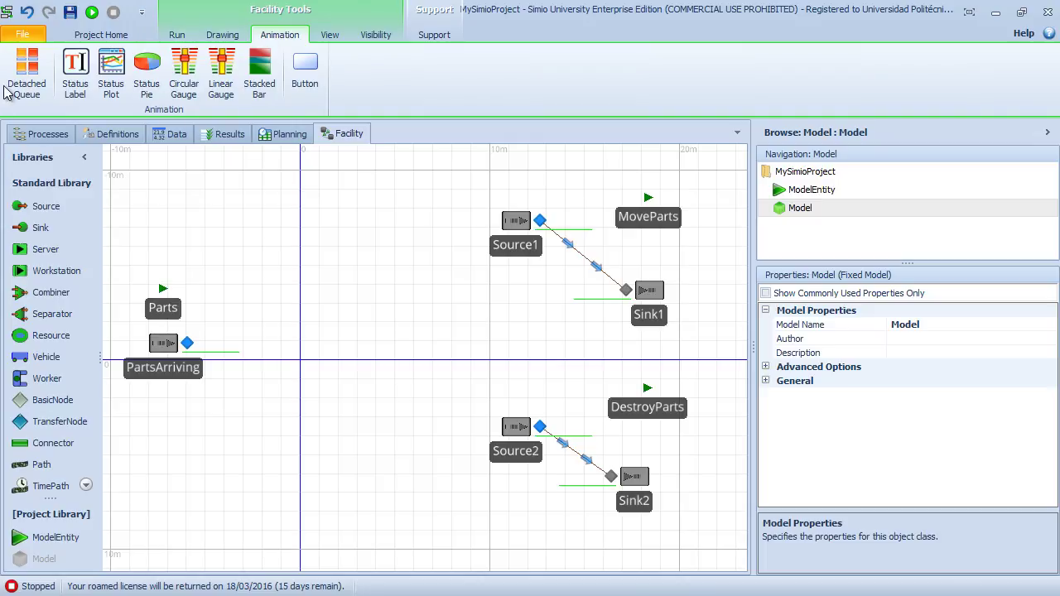
click(32, 98)
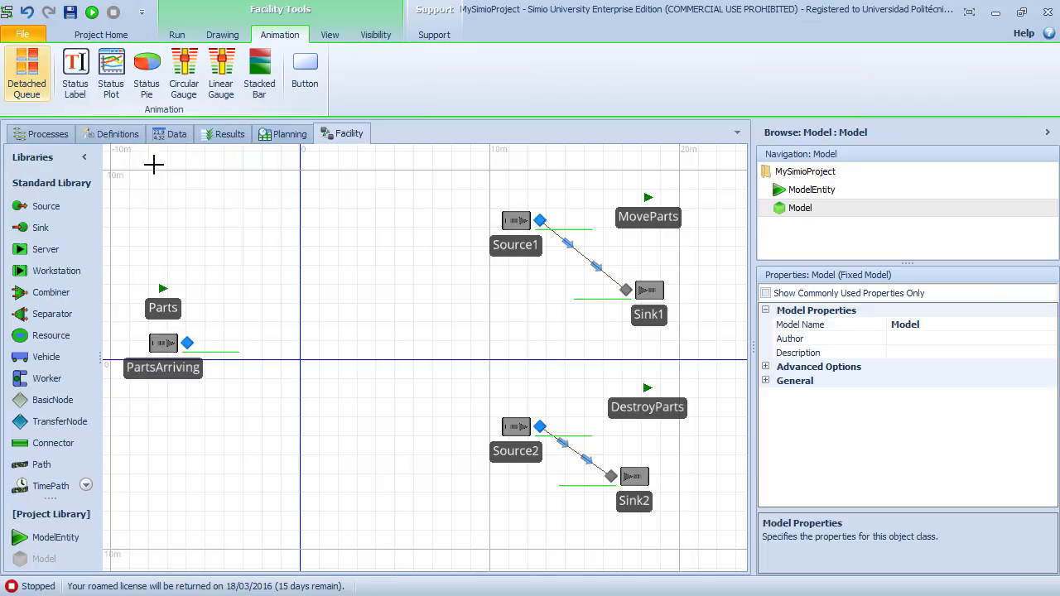
click(267, 289)
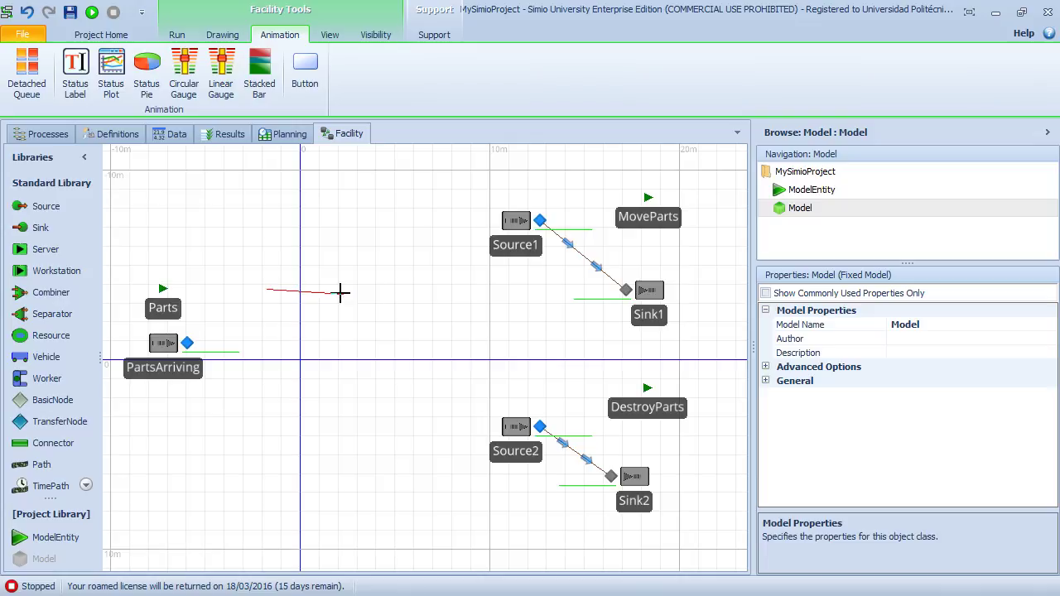
right_click(499, 289)
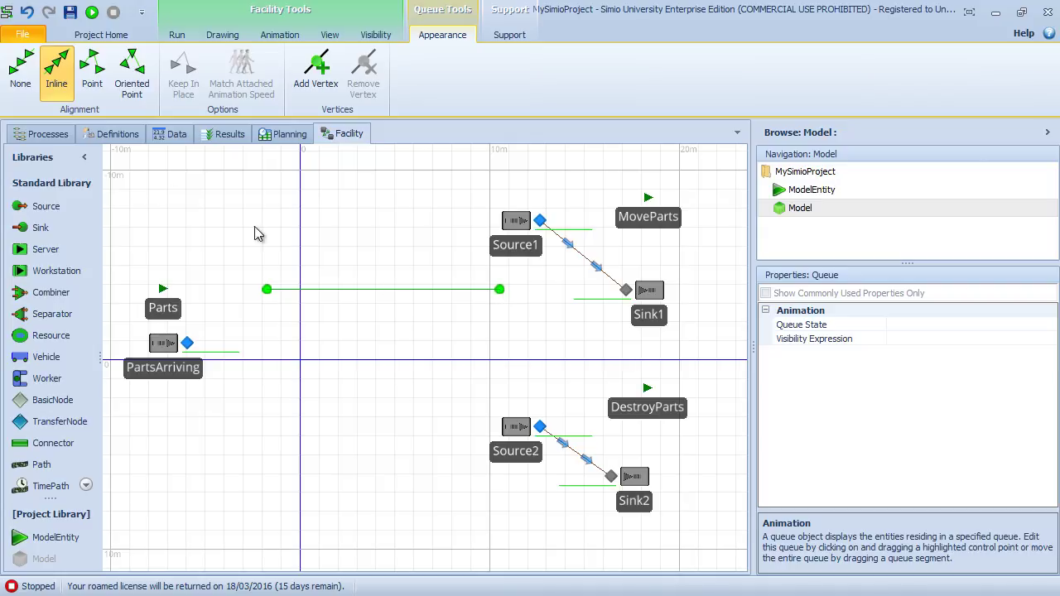
click(353, 329)
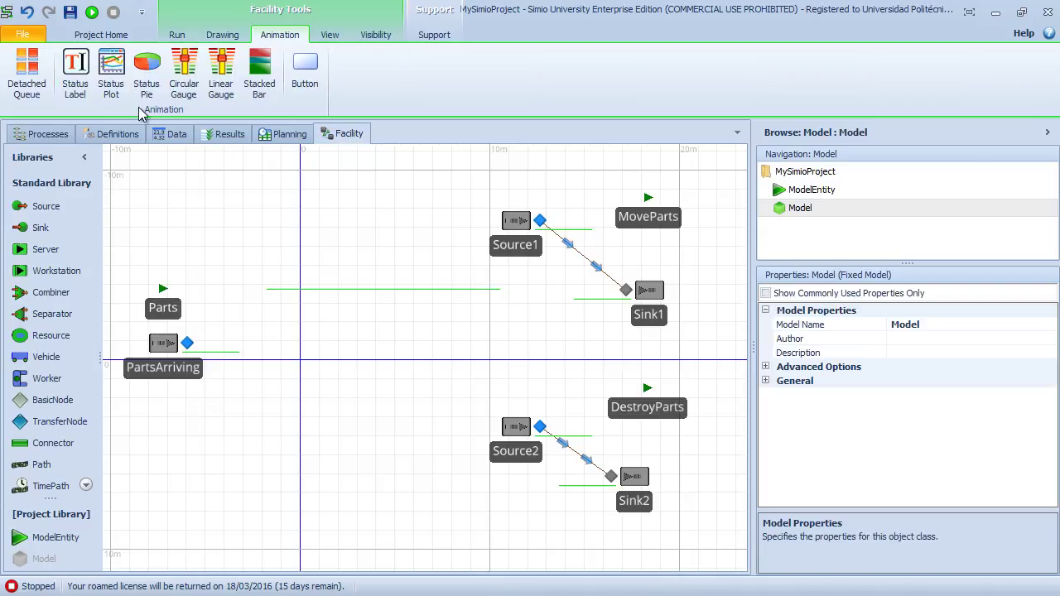
- Draw a second horizontal detached queue about 12 m long just below the horizontal axis, between PartsArriving and Source2, and level its start point
click(29, 66)
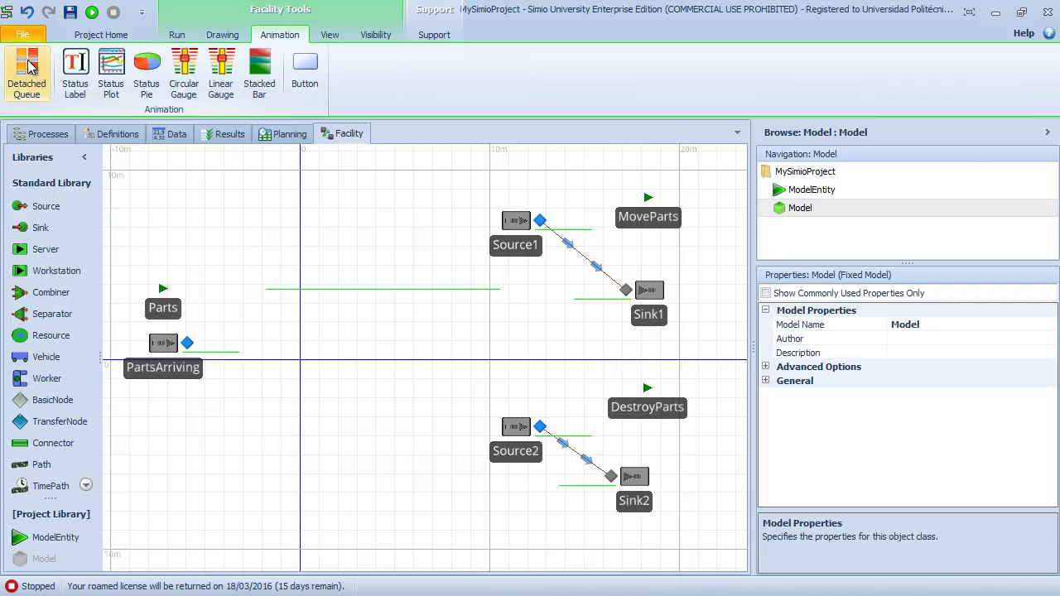
click(265, 380)
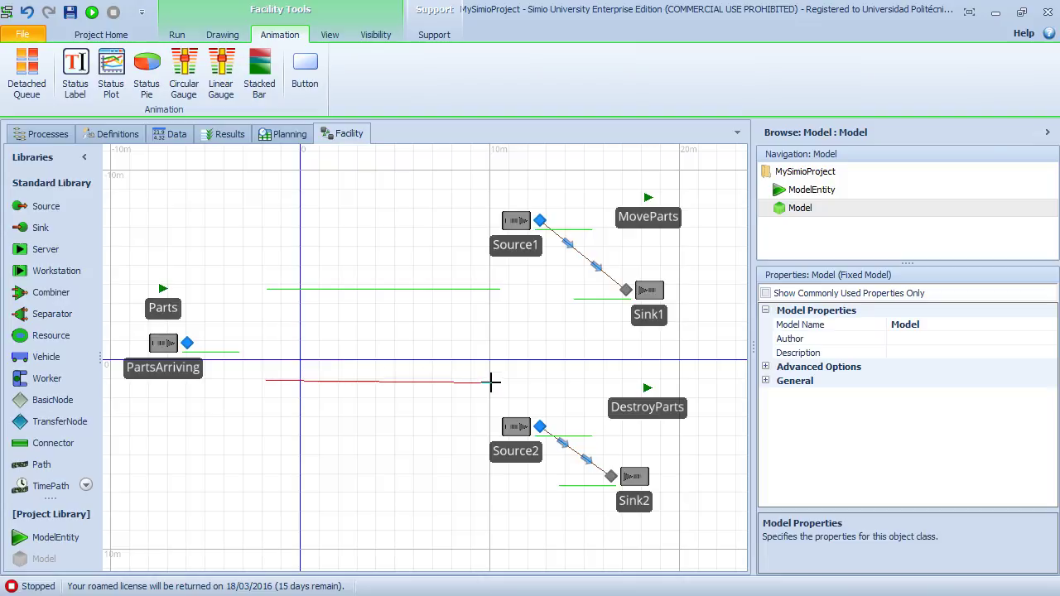
right_click(491, 382)
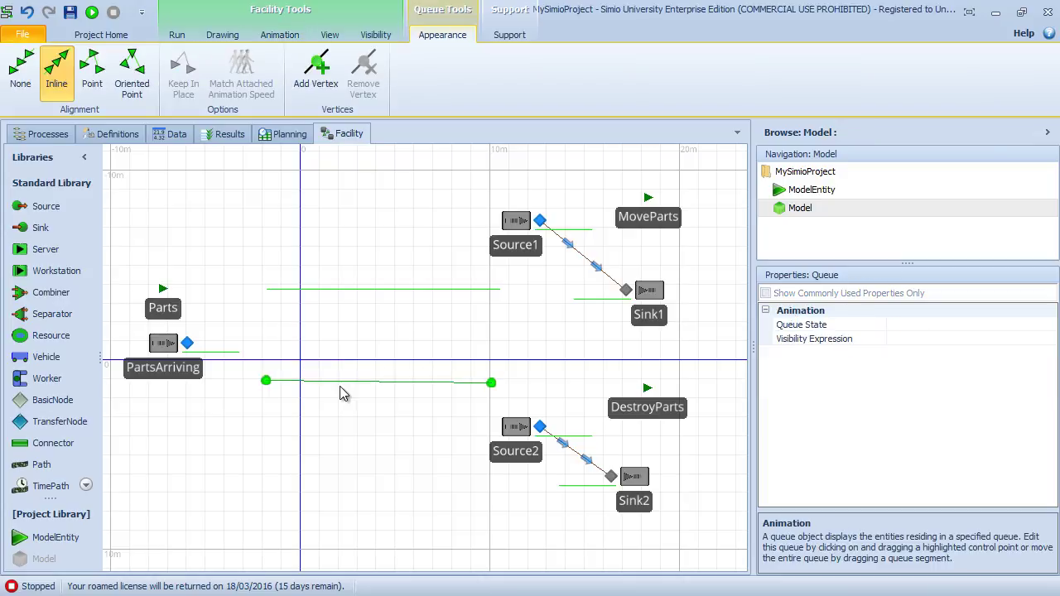
drag(268, 384, 269, 386)
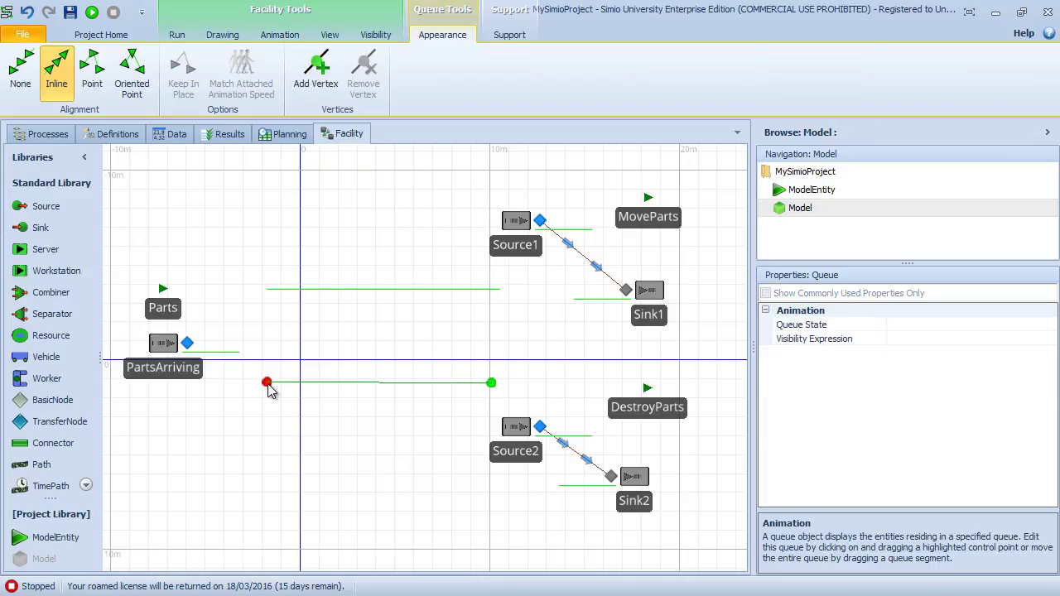
- Set the queue state of the upper detached queue to Station1.Contents
click(371, 291)
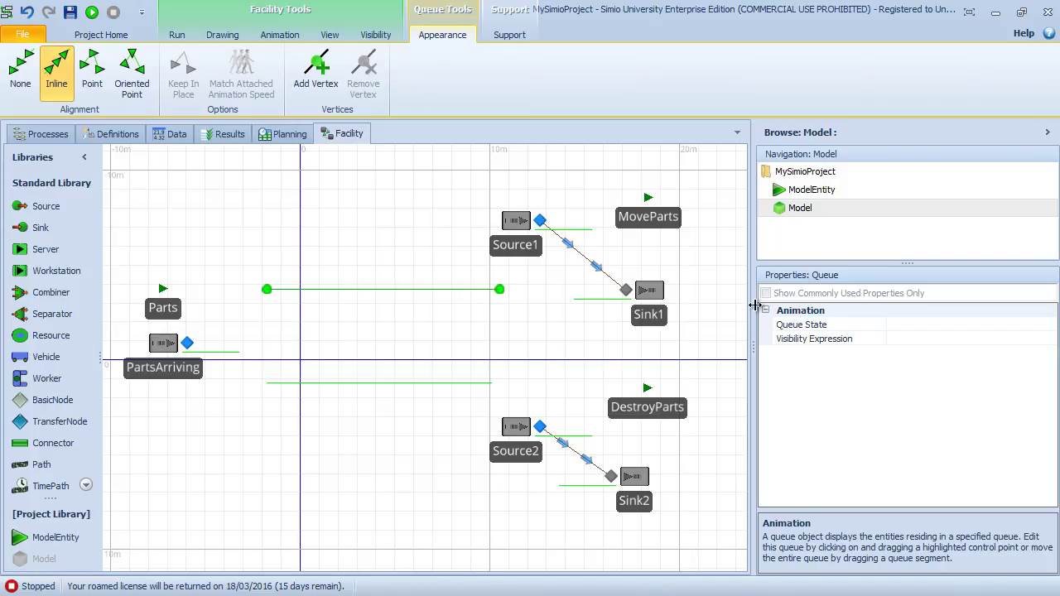
click(986, 326)
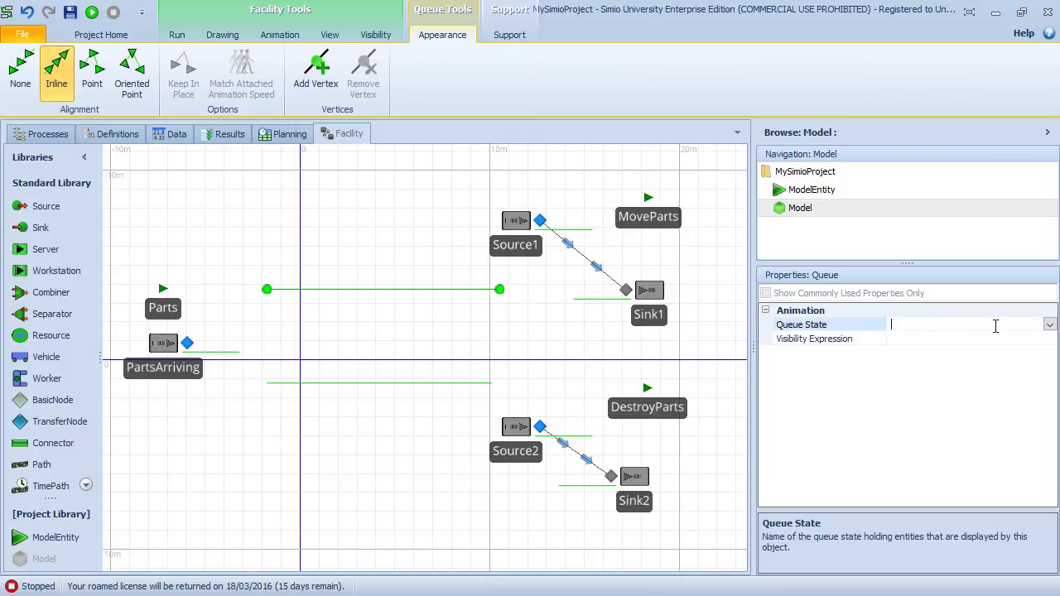
click(1050, 327)
scroll(1043, 402, down, 8)
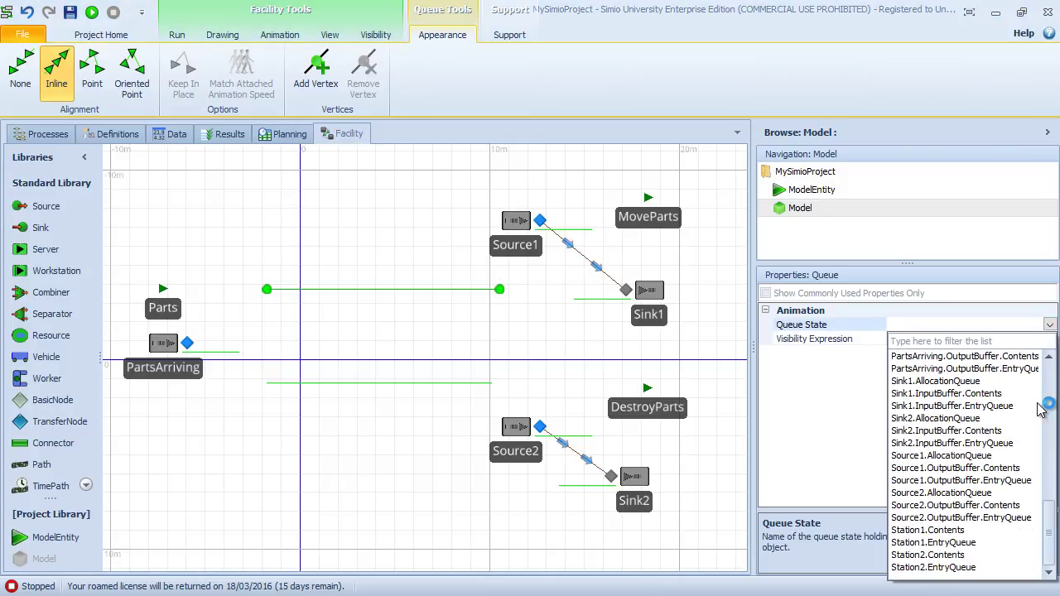
click(952, 530)
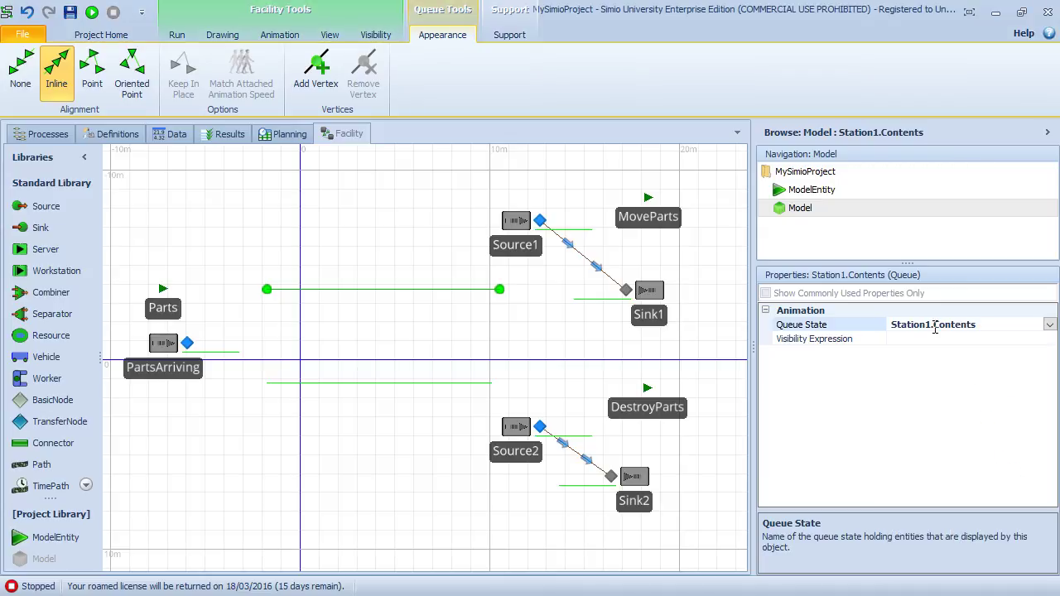
- Set the queue state of the lower detached queue to Station2.Contents
click(396, 382)
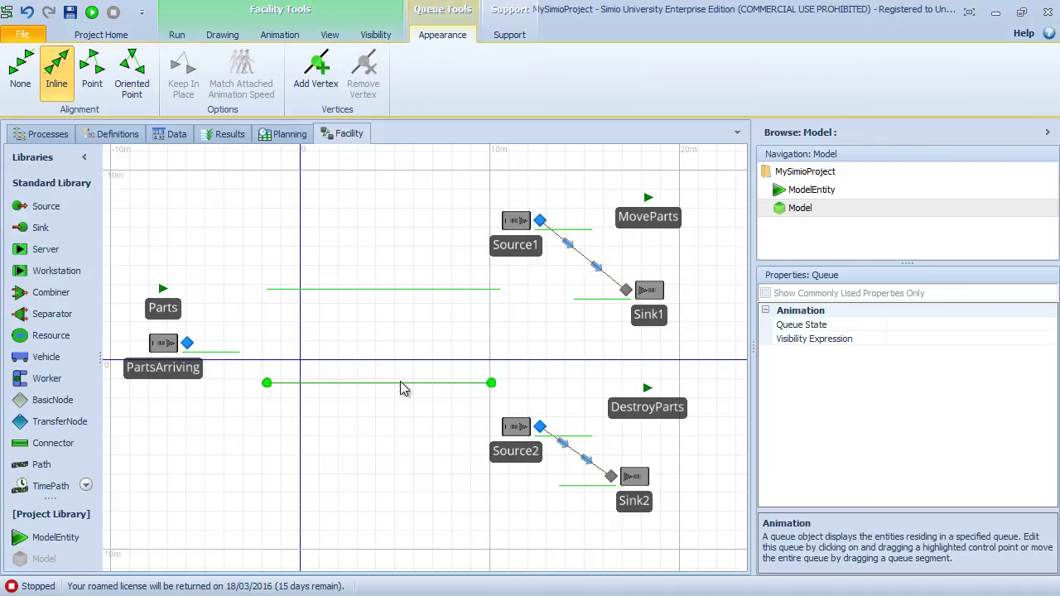
click(1023, 324)
click(1049, 324)
scroll(936, 398, down, 8)
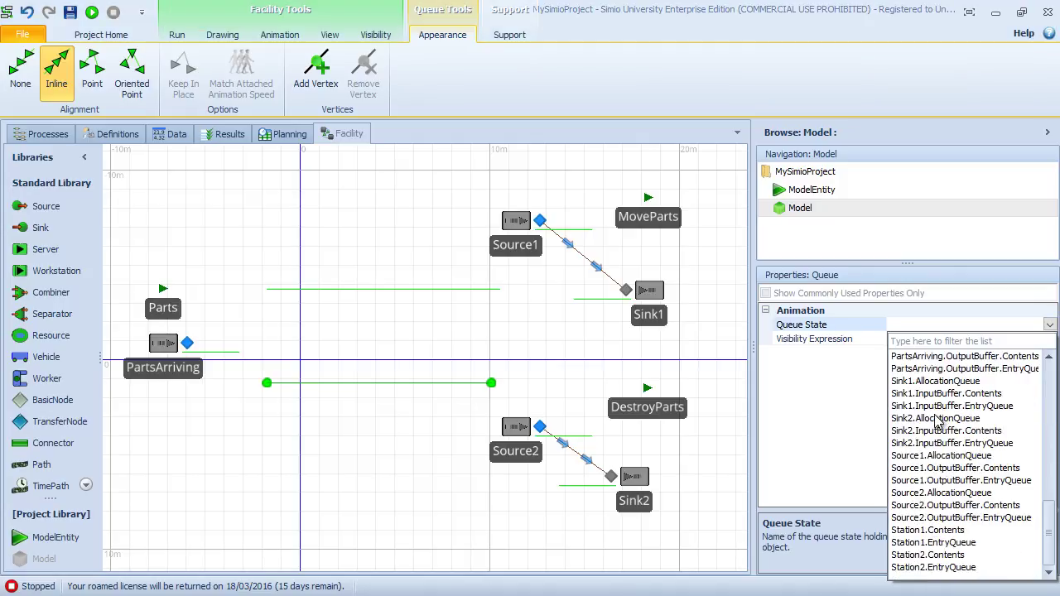
click(951, 555)
click(367, 426)
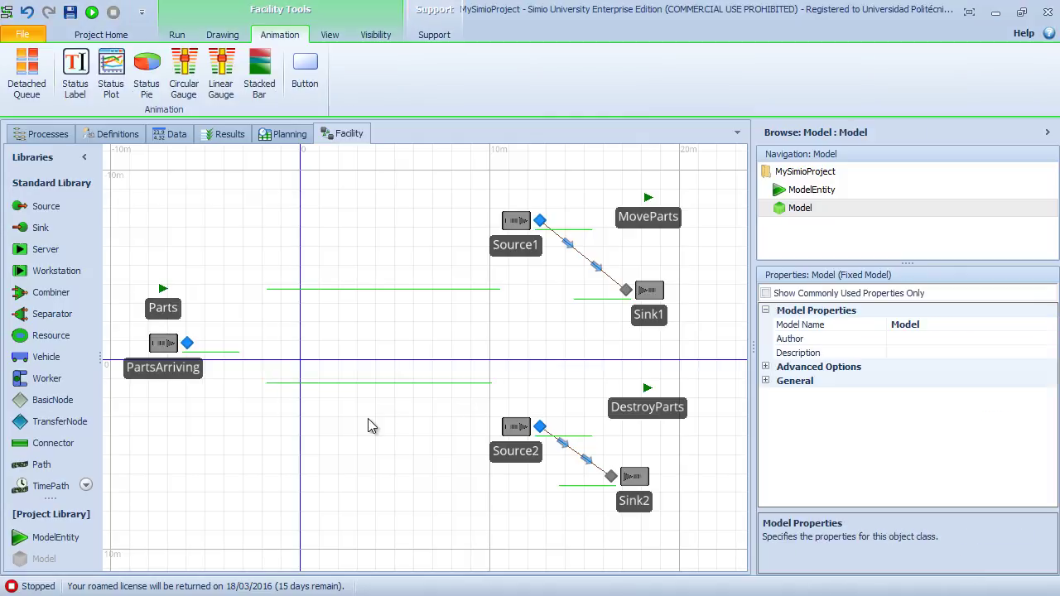
- Nudge the PartsArriving source slightly farther from the vertical axis and check the upper detached queue's properties
click(163, 348)
drag(163, 352, 159, 352)
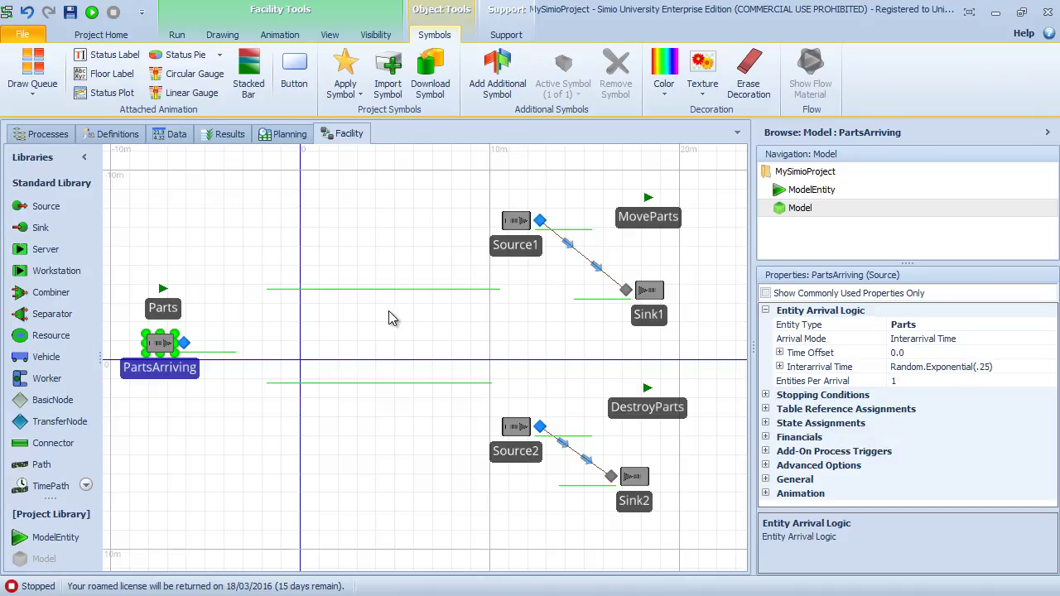
click(417, 290)
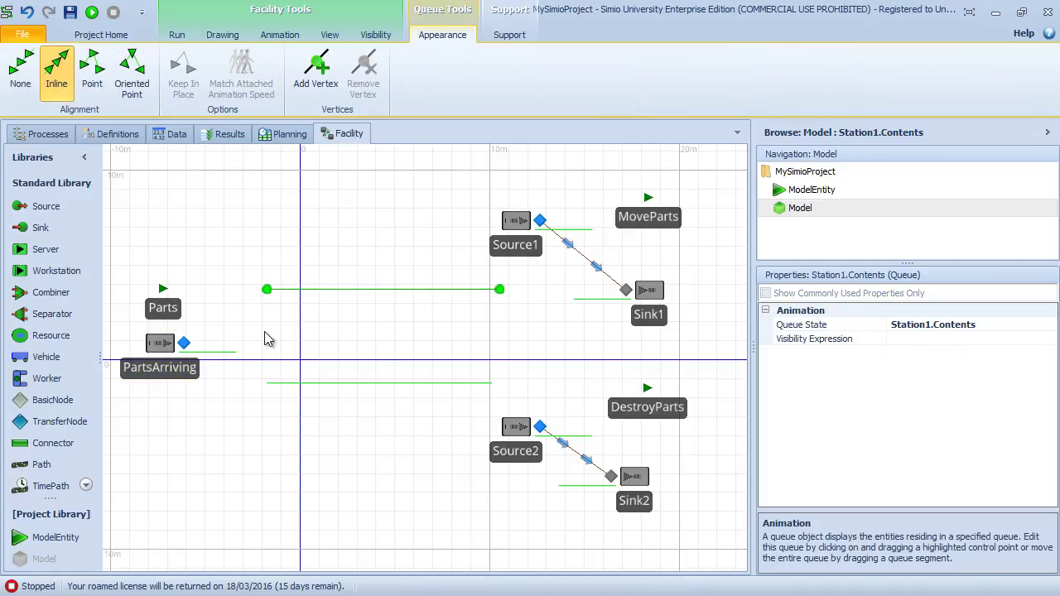
click(166, 346)
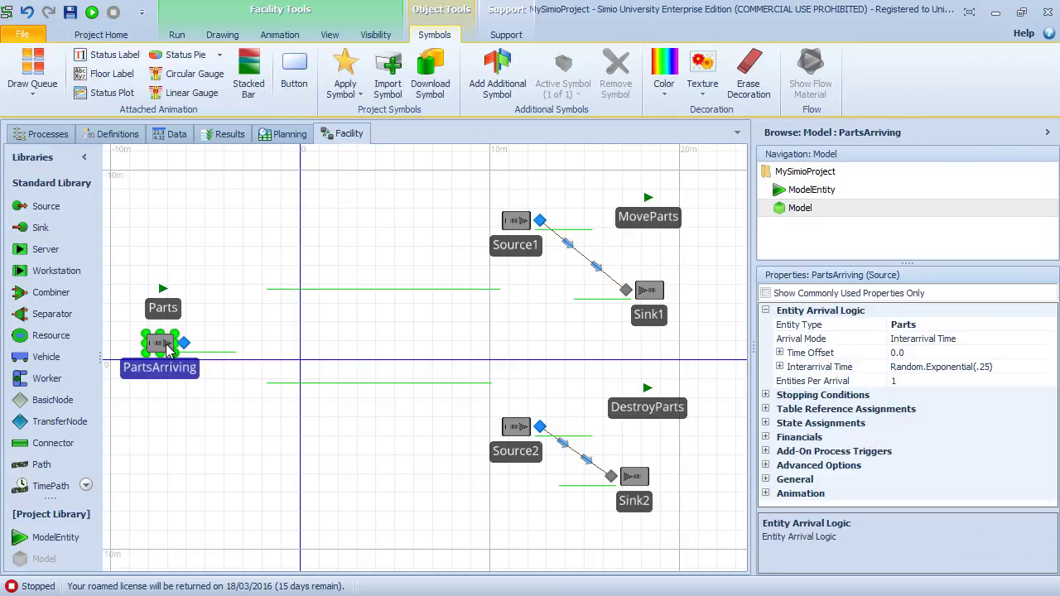
click(380, 290)
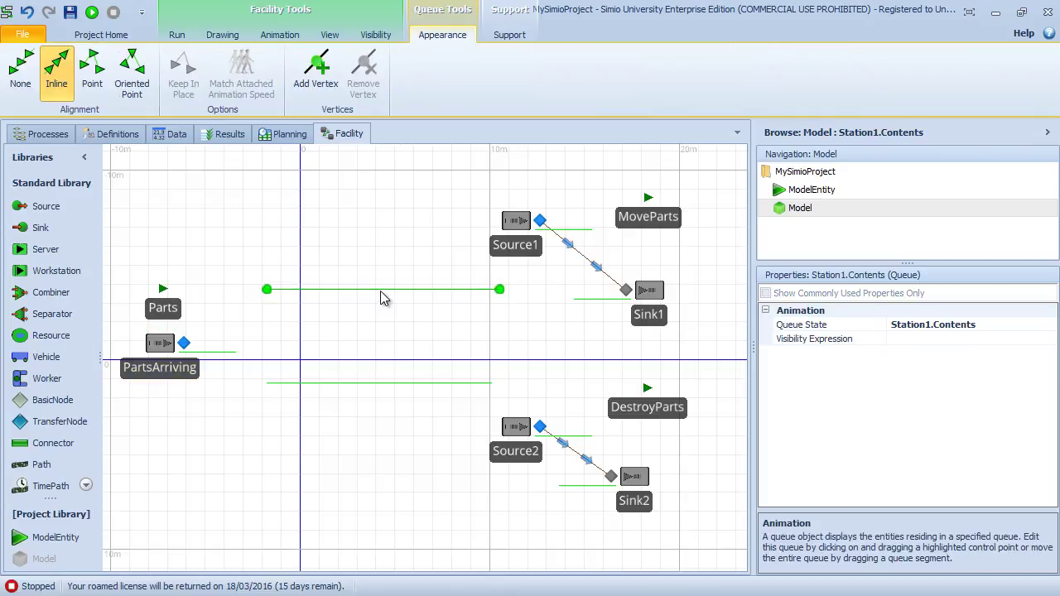
- Create a new Entered add-on process for the output node of PartsArriving
click(184, 343)
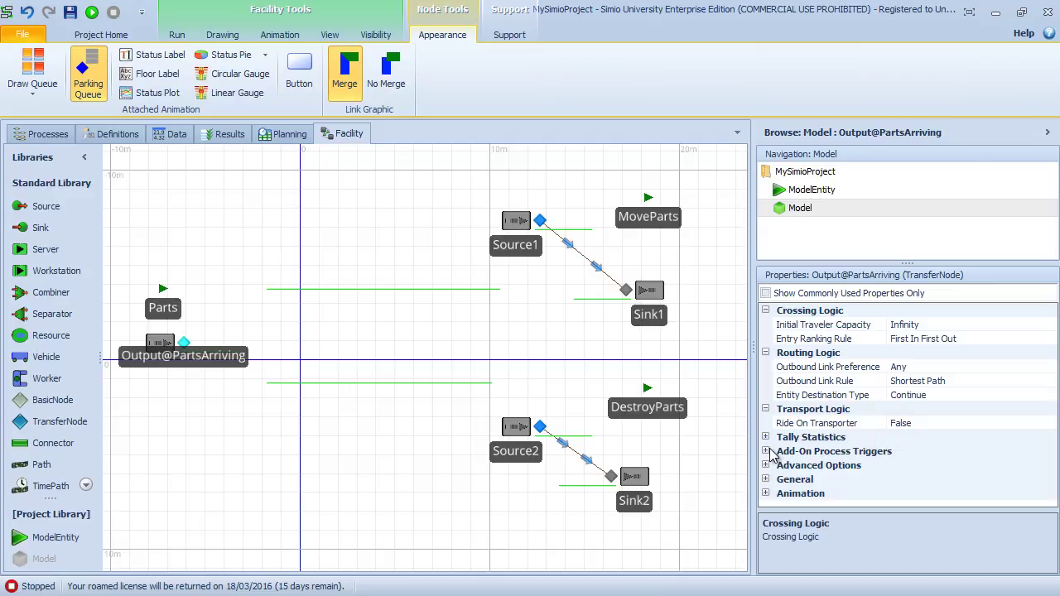
click(766, 453)
scroll(787, 464, down, 1)
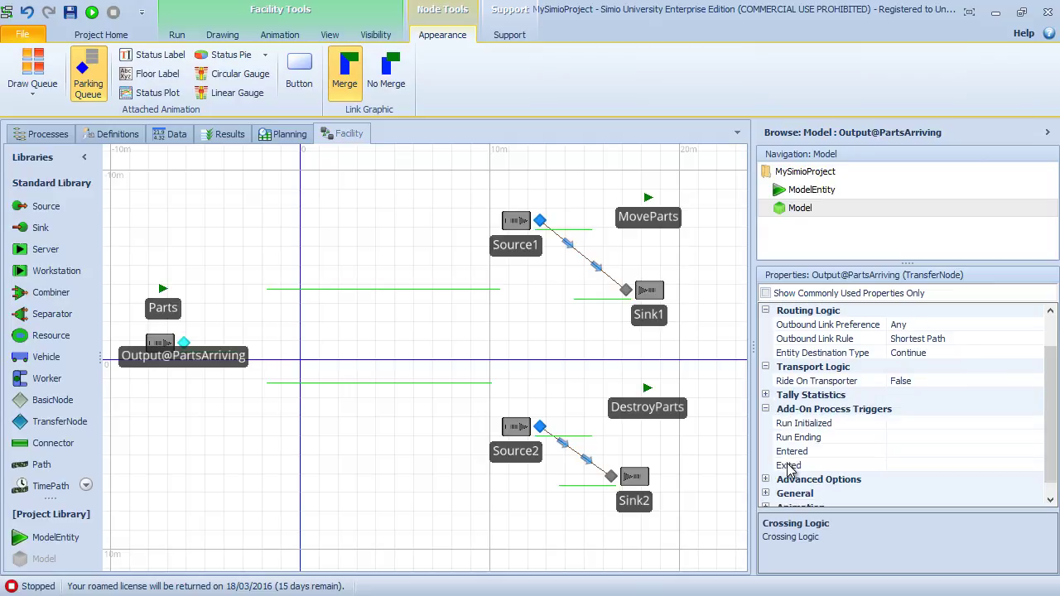
scroll(839, 472, down, 1)
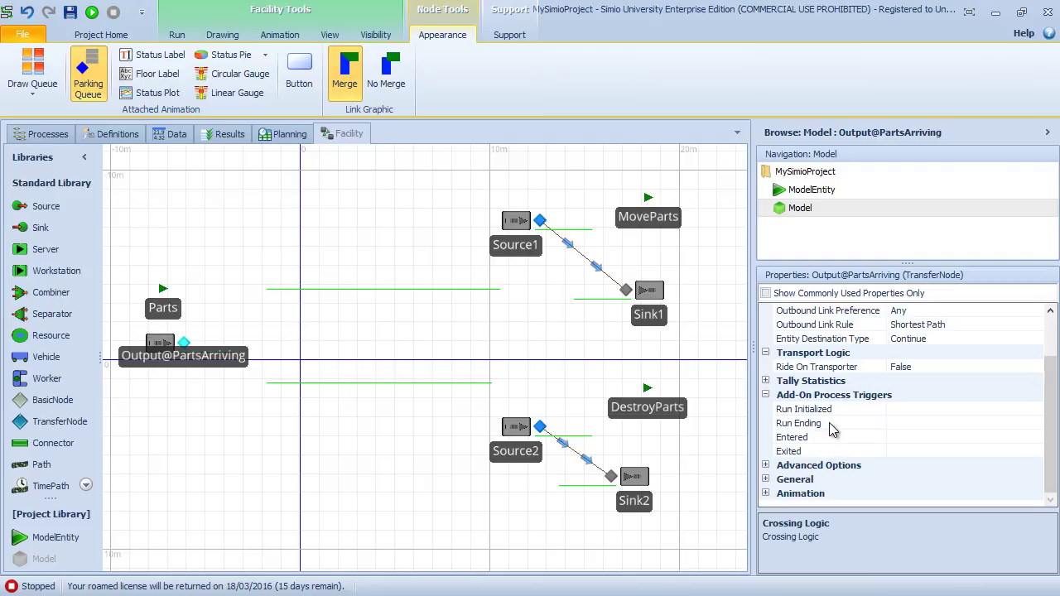
click(1035, 437)
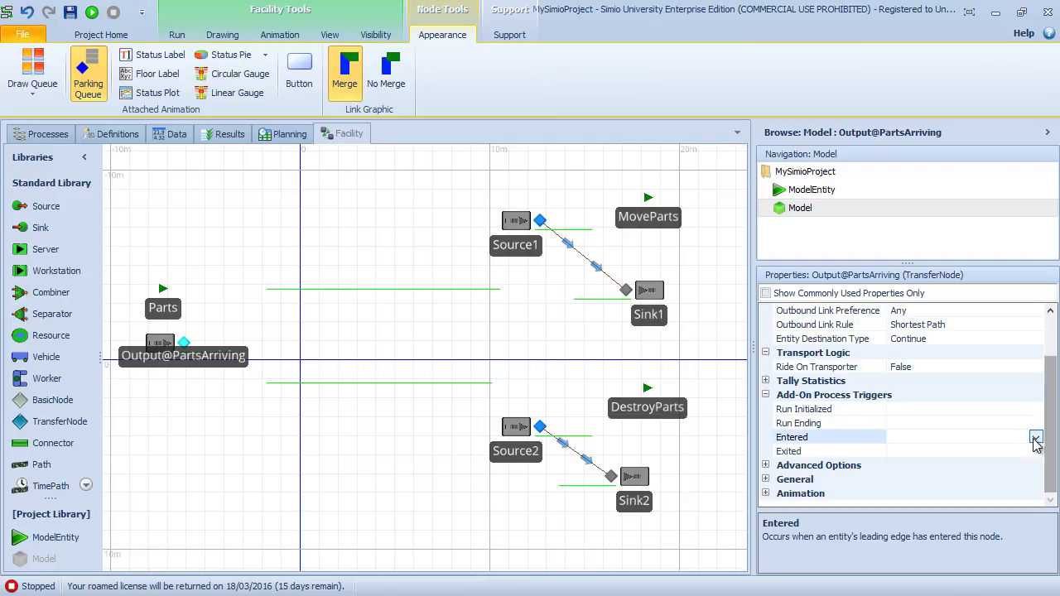
click(1035, 437)
click(925, 212)
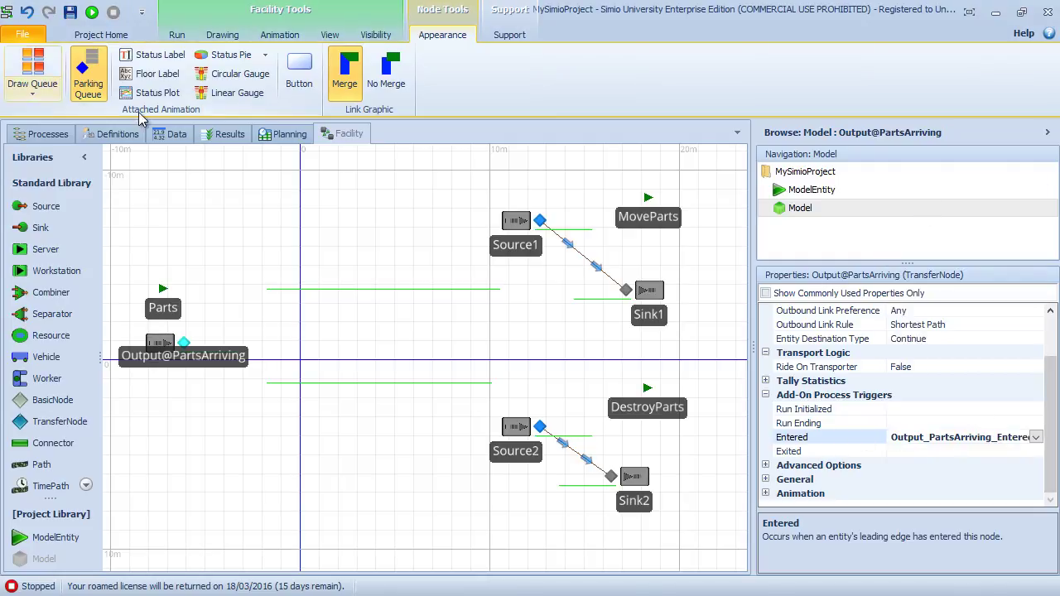
- Move the Facility view ahead of the Processes view and switch to Processes
drag(342, 133, 53, 135)
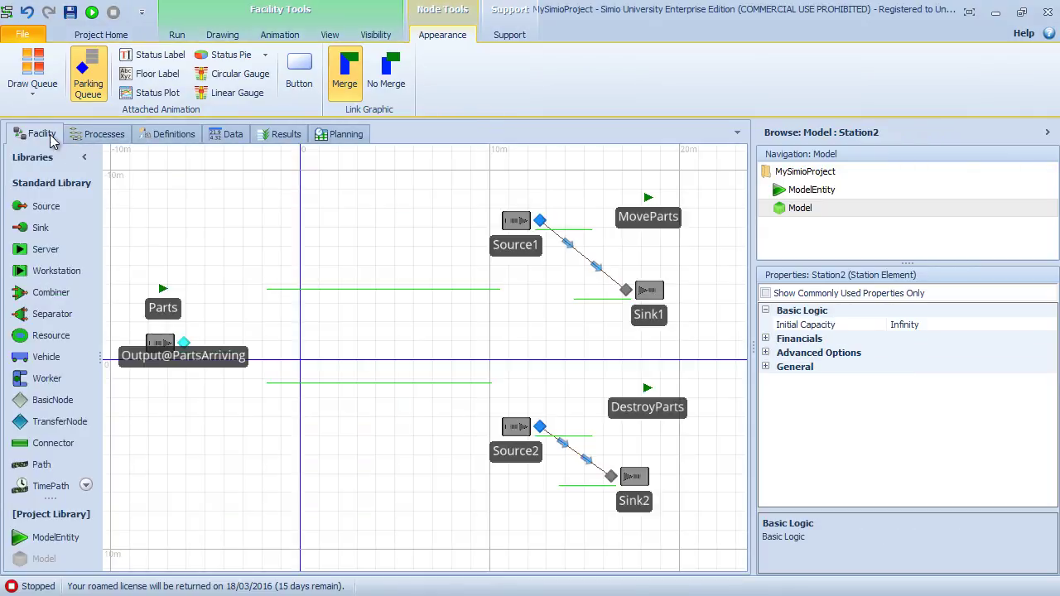
click(100, 136)
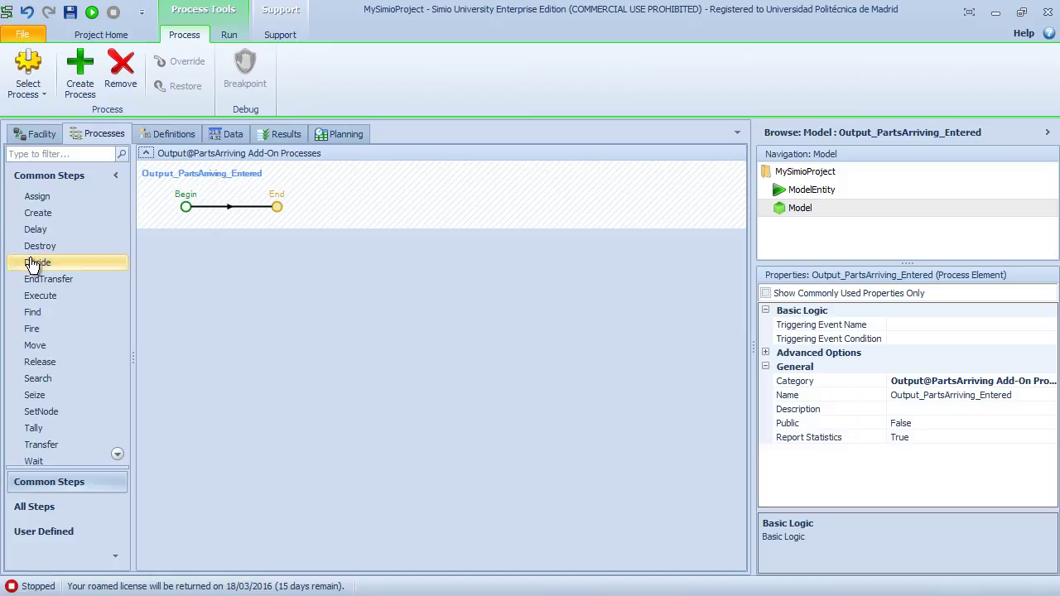
- Add a Transfer step to the Output_PartsArriving_Entered process that transfers entities from FreeSpace to the station Station1
drag(42, 445, 254, 217)
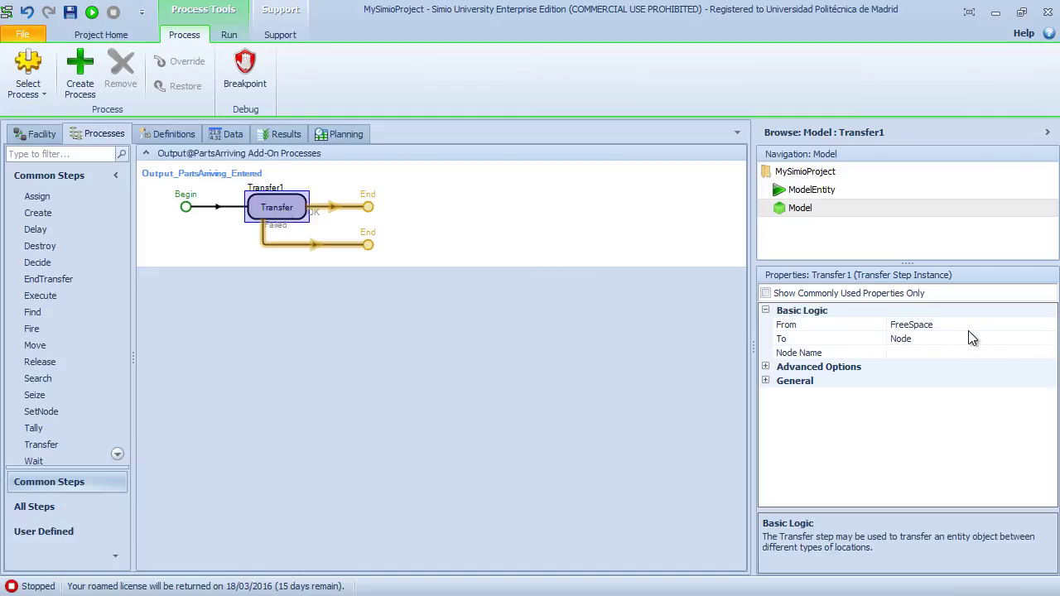
click(1028, 343)
click(1048, 339)
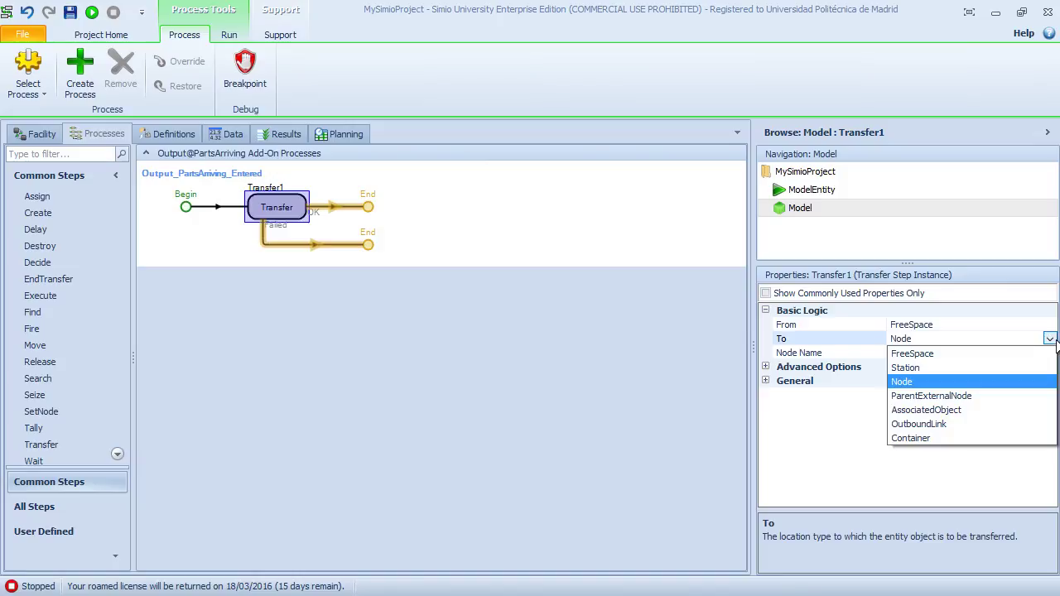
click(913, 369)
click(934, 353)
click(1048, 353)
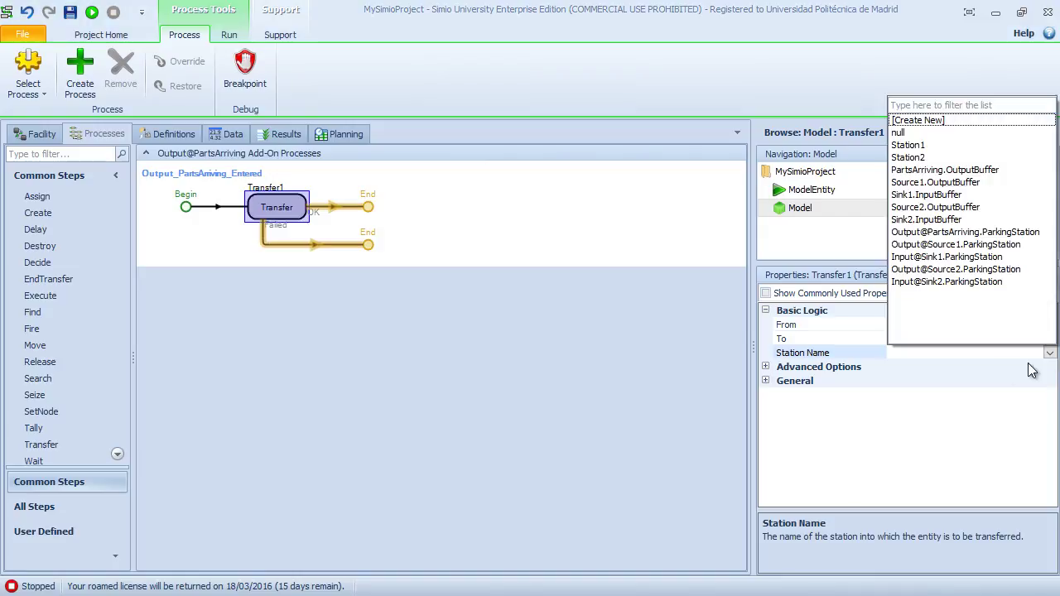
click(909, 145)
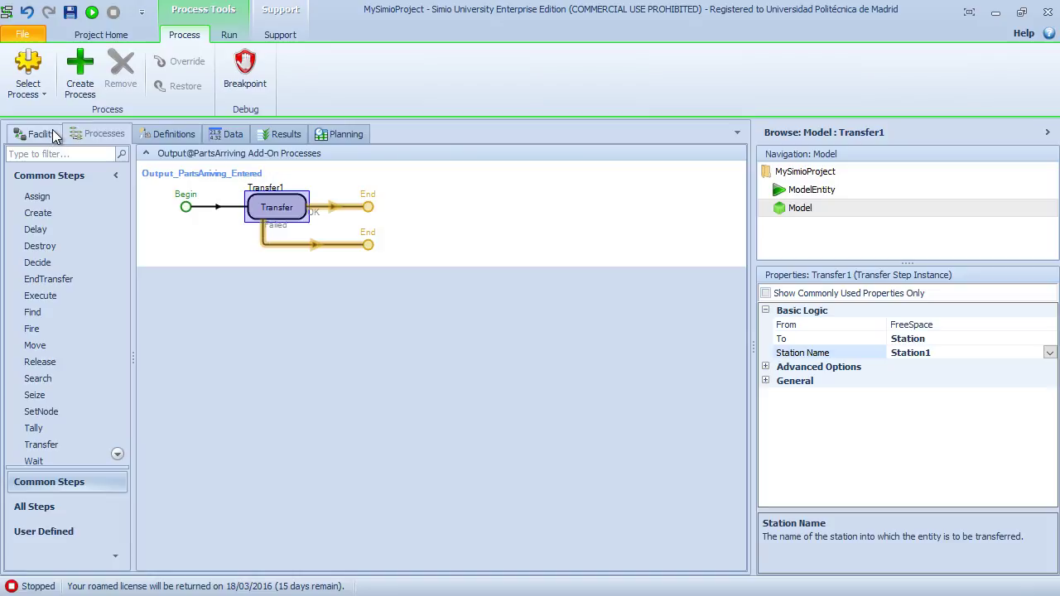
- Create a new process and insert an EndTransfer step between its Begin and End
click(82, 87)
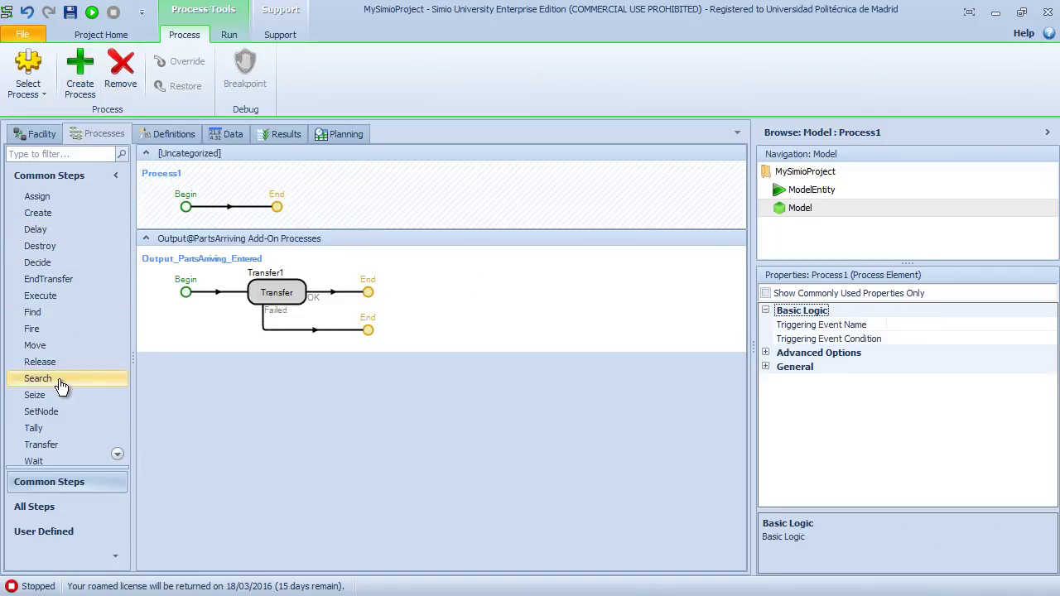
click(116, 454)
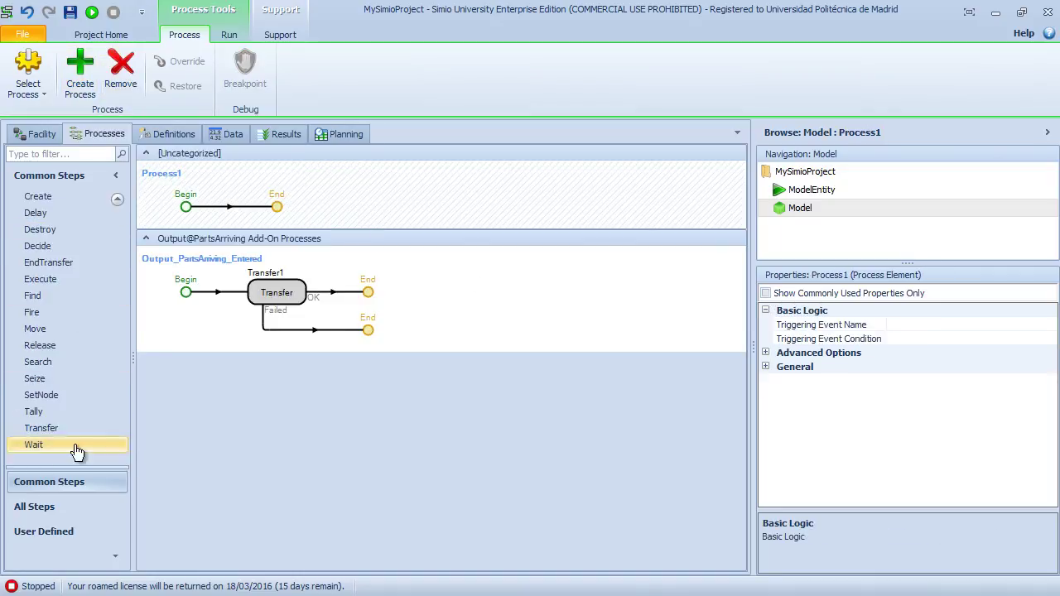
drag(48, 263, 271, 208)
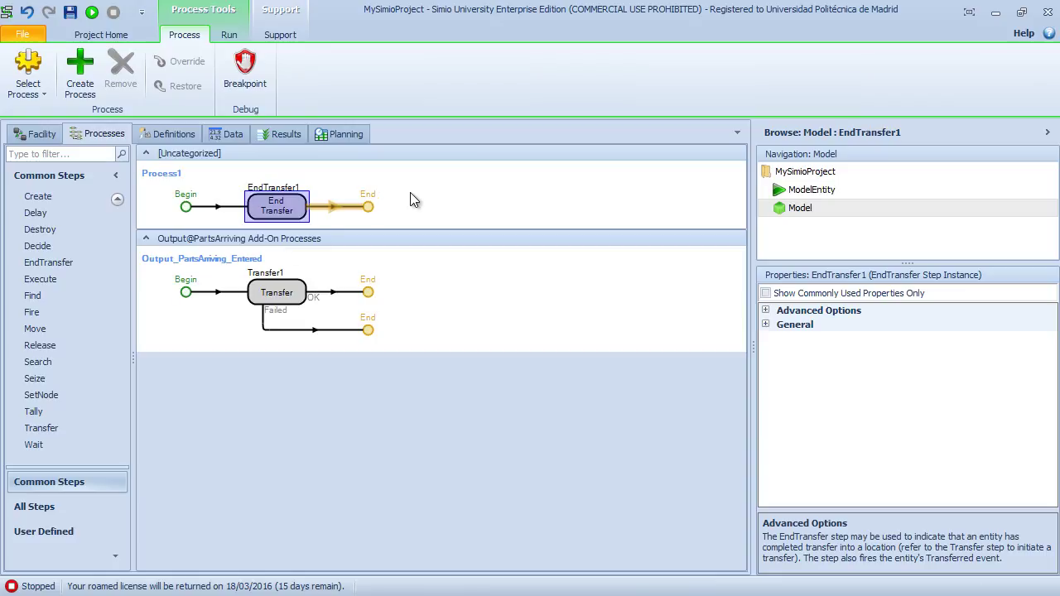
- Set the triggering event of Process1 to Station1.Entered and check the settings of the Transfer step
click(218, 175)
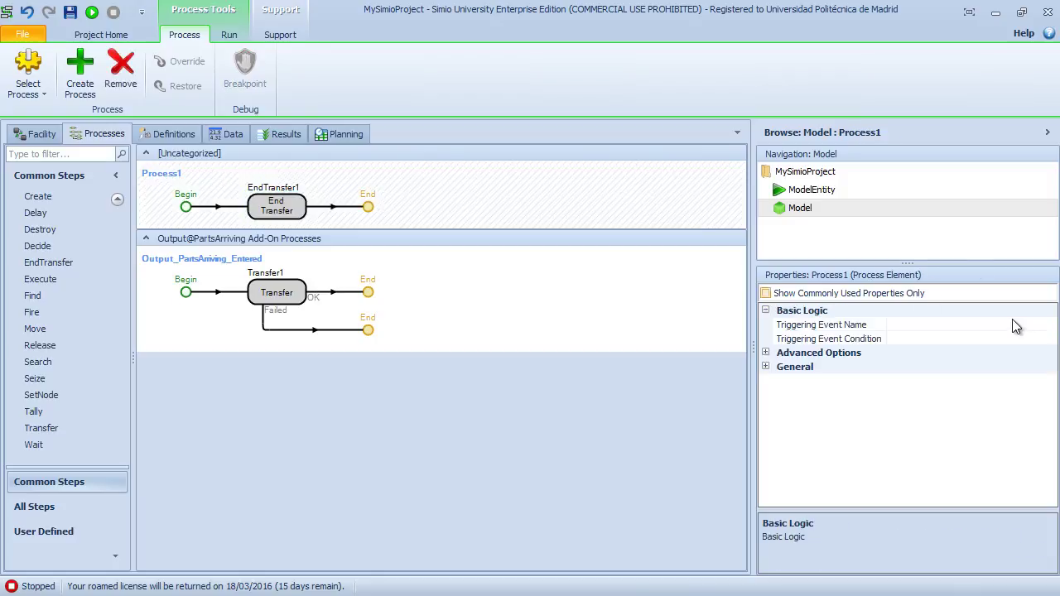
click(1049, 325)
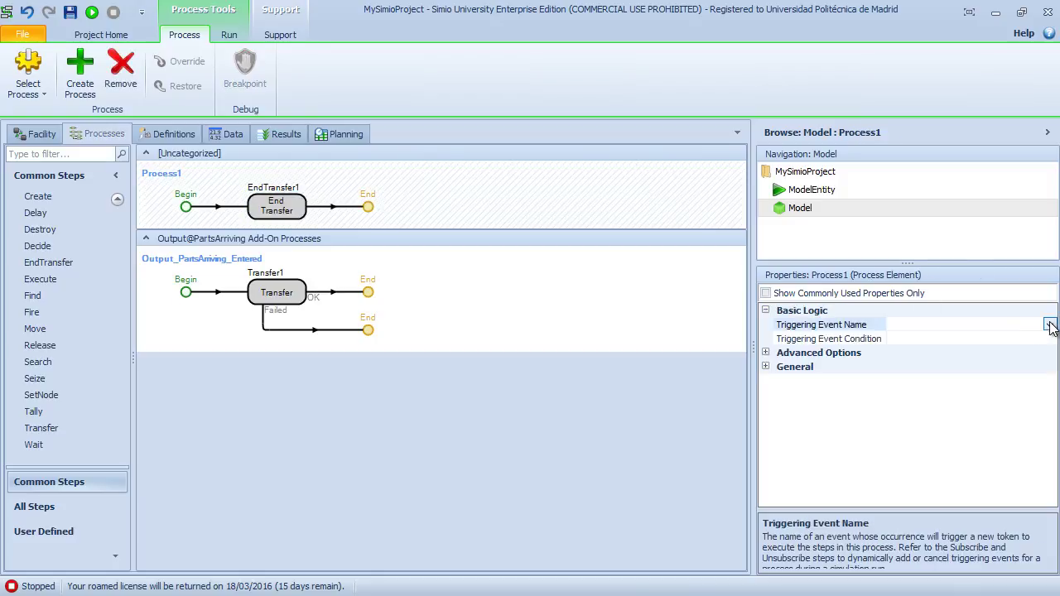
click(234, 187)
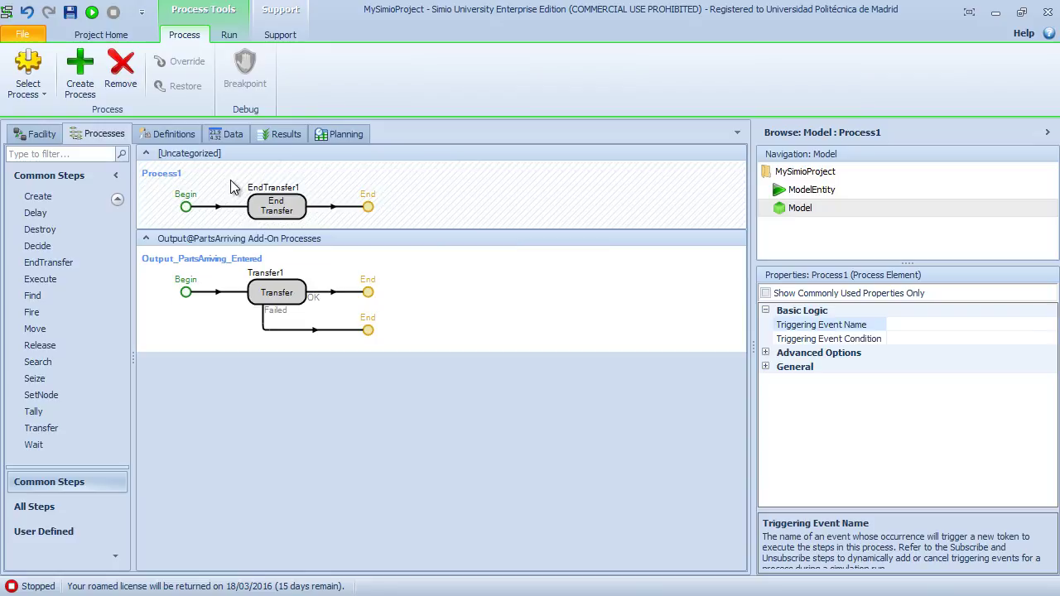
click(1050, 326)
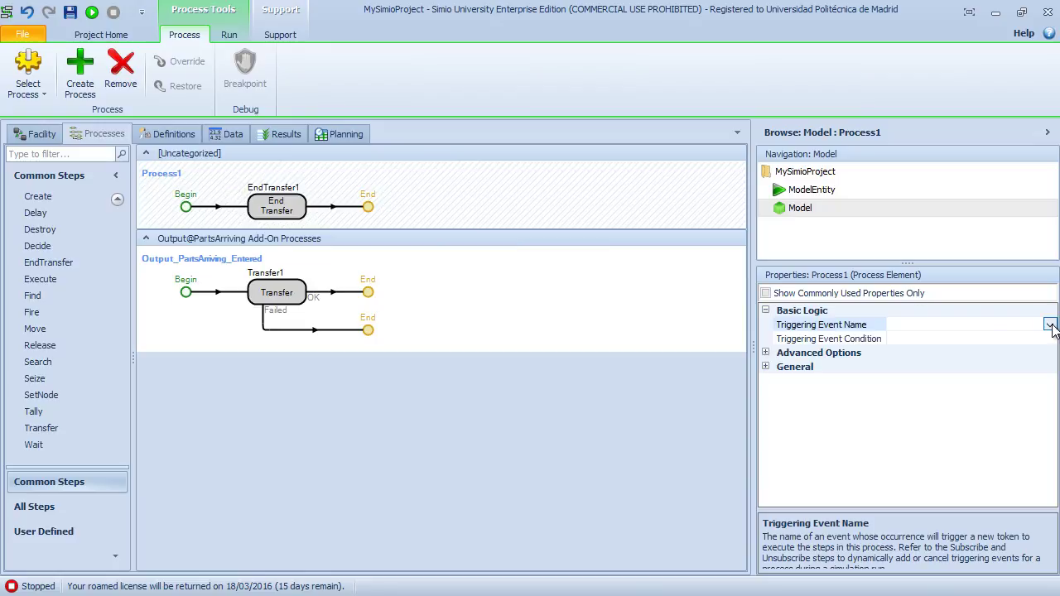
click(1049, 328)
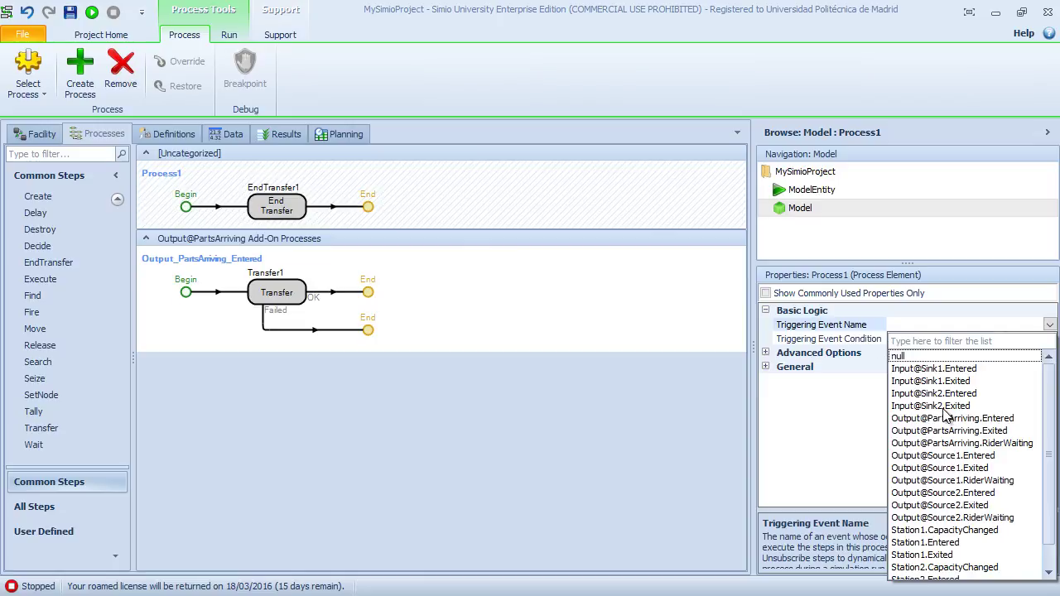
scroll(947, 416, down, 1)
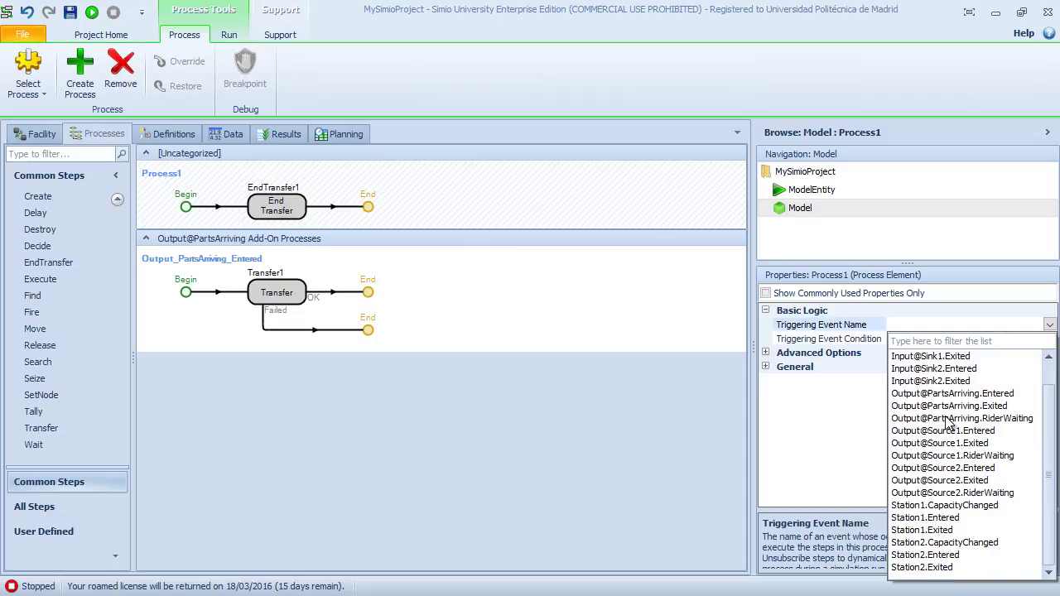
click(912, 519)
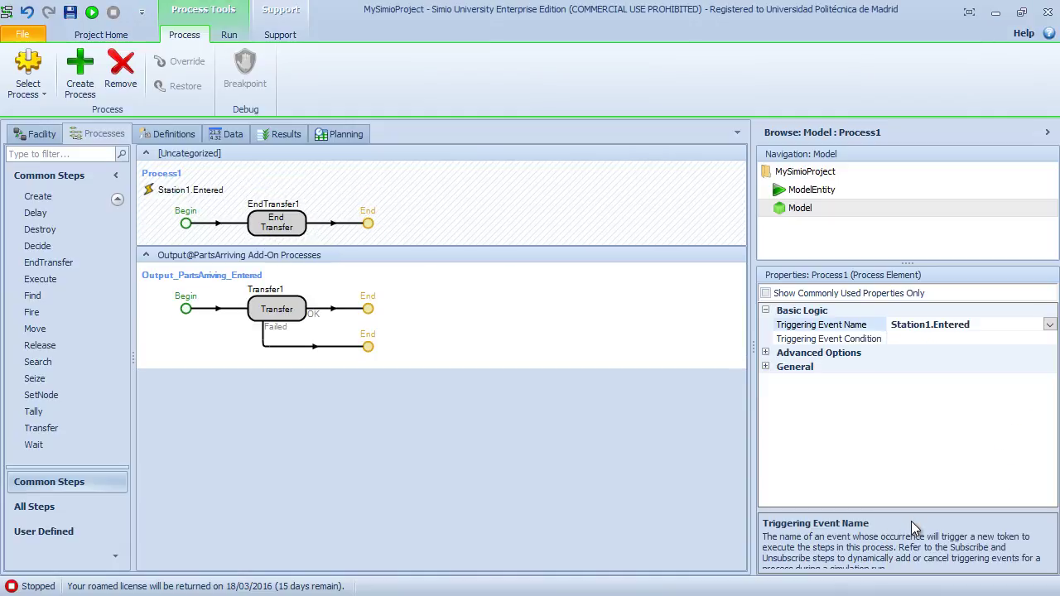
click(448, 320)
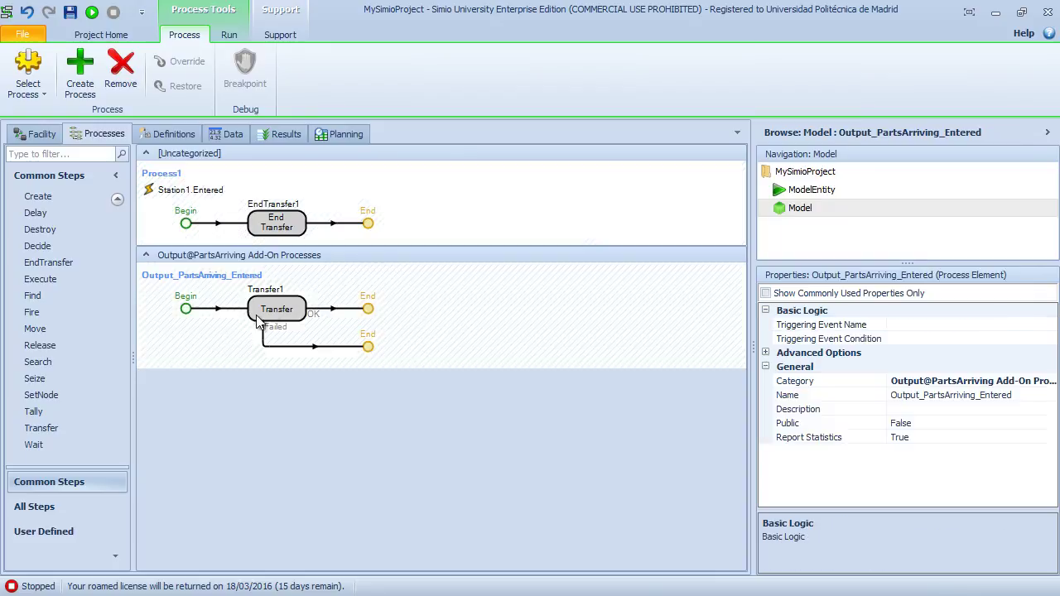
click(272, 312)
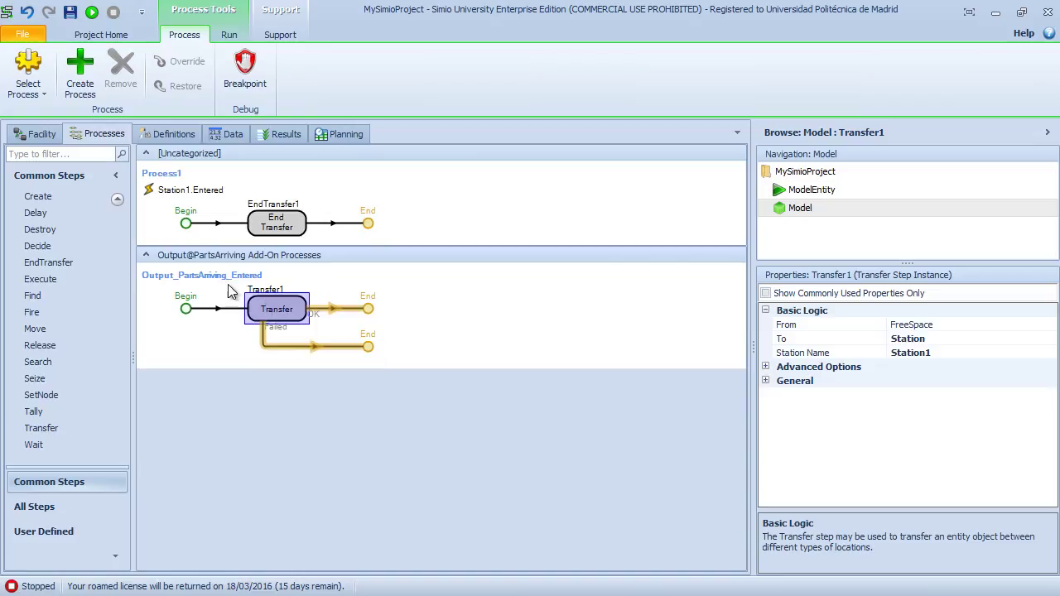
- Clear the triggering event of Process1 and test-run the model from the Facility view, dismissing any error
click(150, 194)
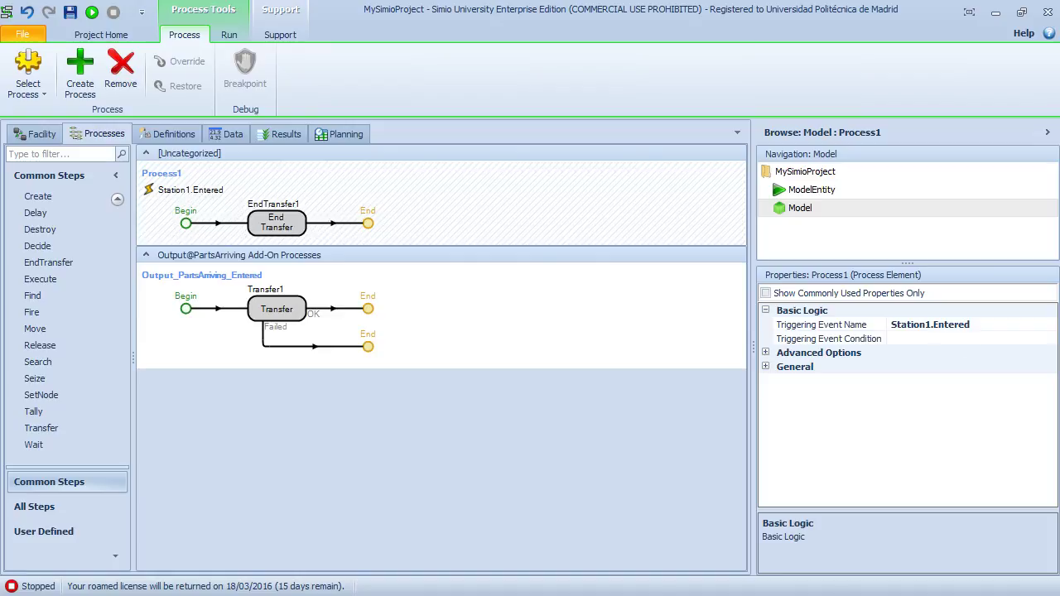
click(1003, 326)
key(Delete)
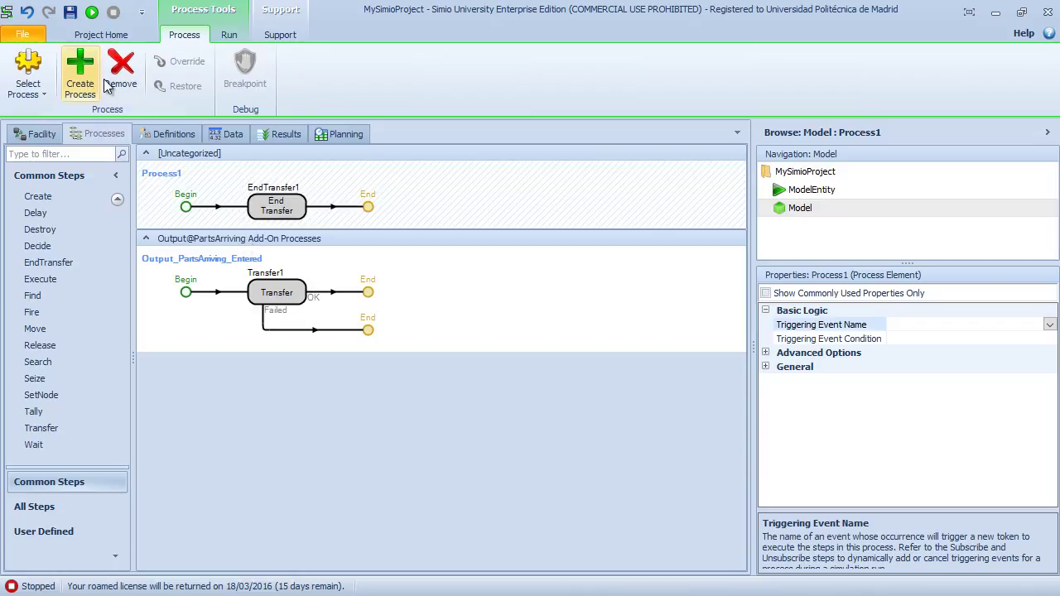
click(37, 133)
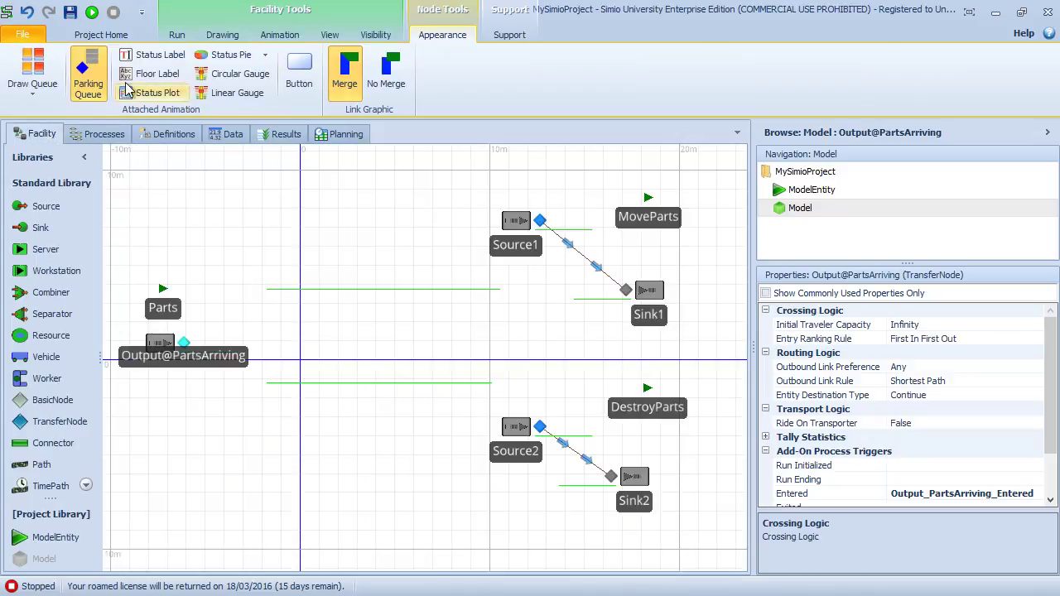
click(92, 14)
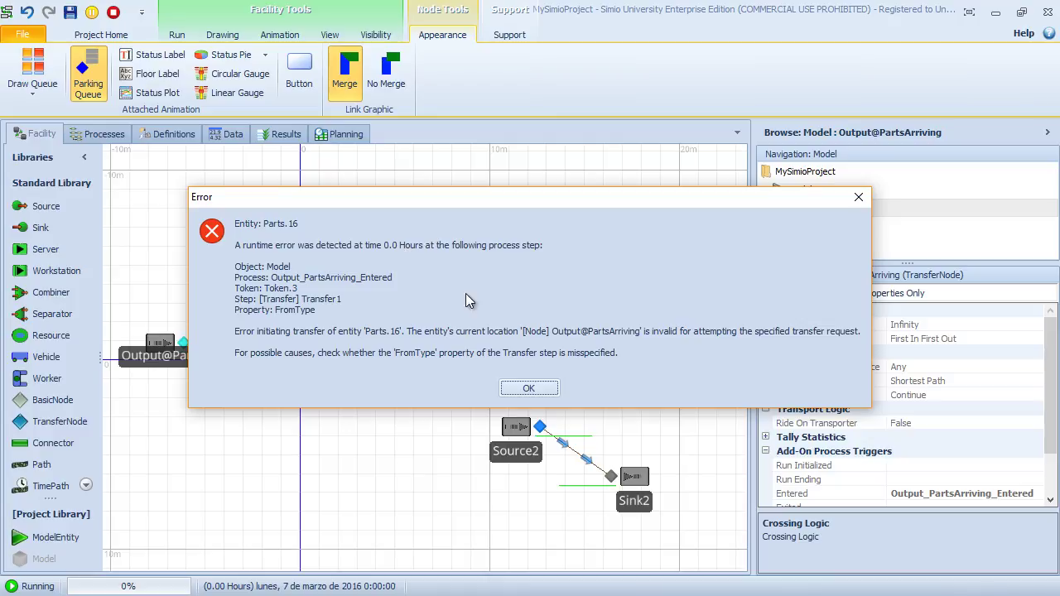
click(552, 392)
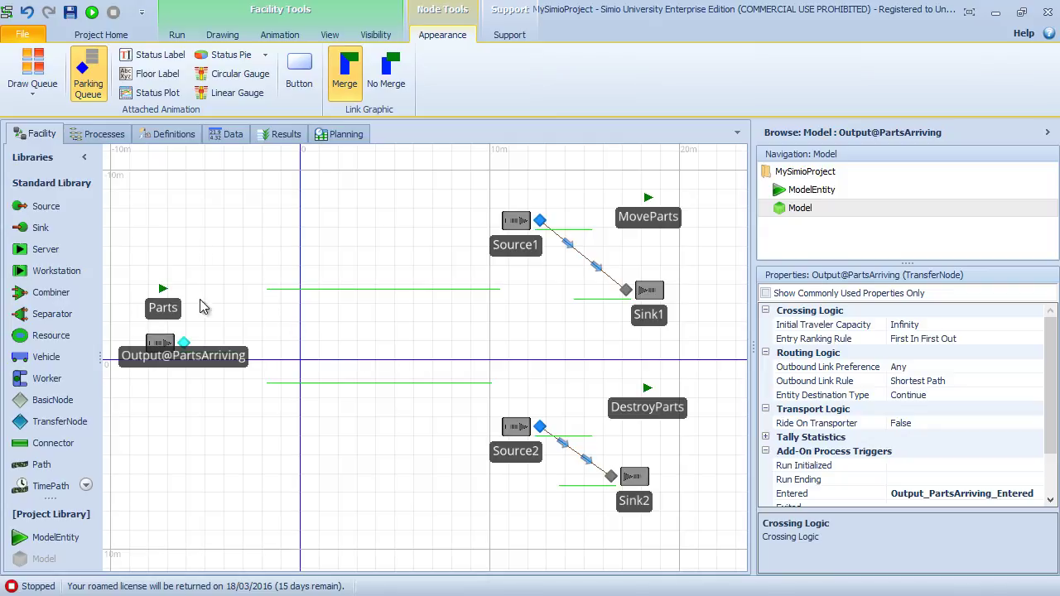
- Restore Station1.Entered as the triggering event of Process1 and select the Transfer step
click(106, 134)
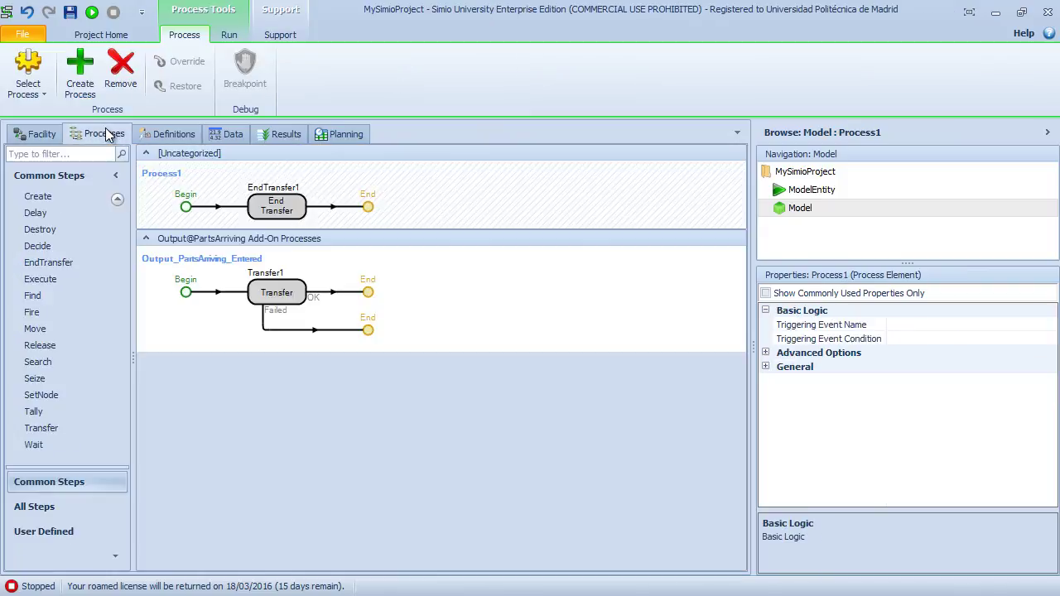
click(990, 327)
click(1049, 325)
scroll(948, 374, down, 1)
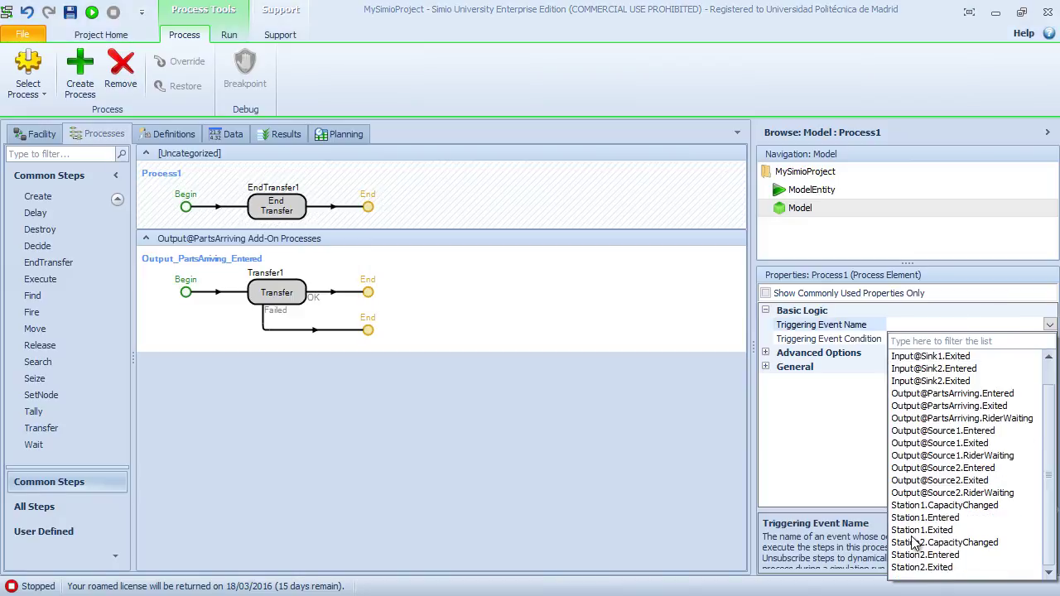
click(944, 519)
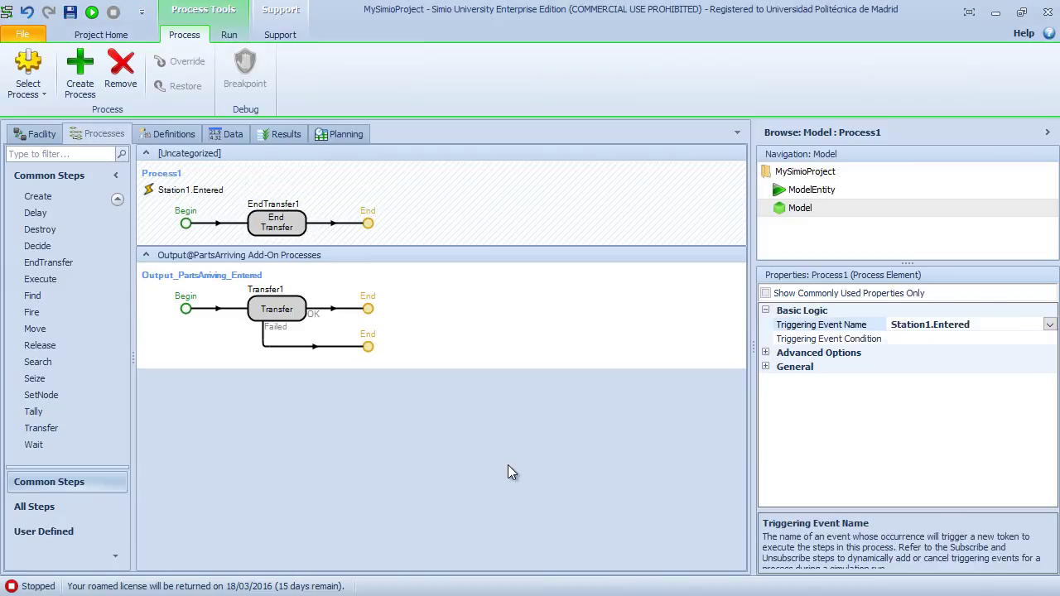
click(286, 312)
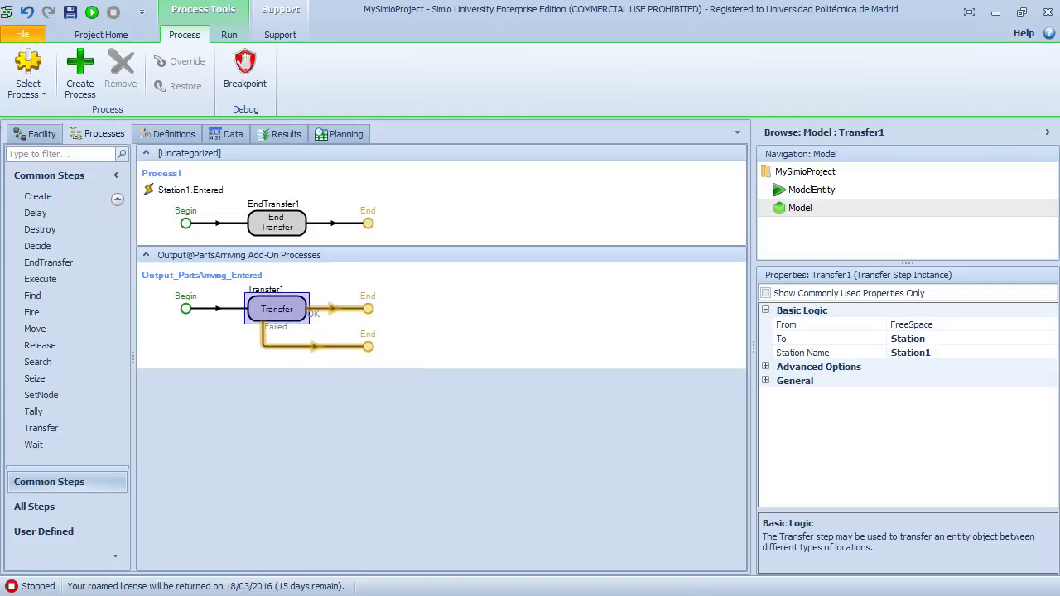
- Run and single-step the model from the Facility view and examine which Transfer property the runtime error refers to
click(57, 135)
click(93, 33)
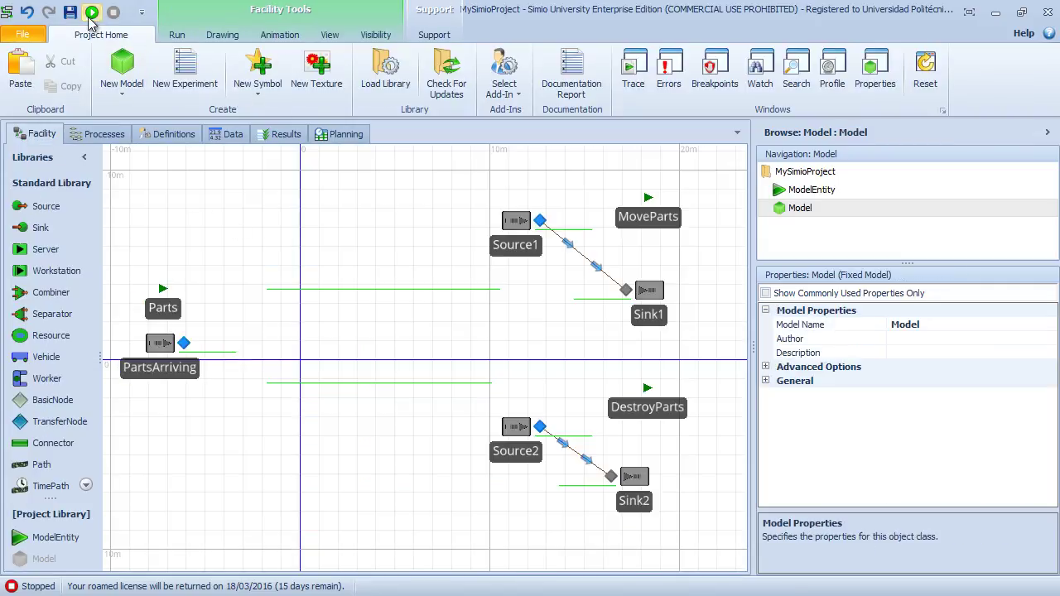
click(177, 35)
click(113, 60)
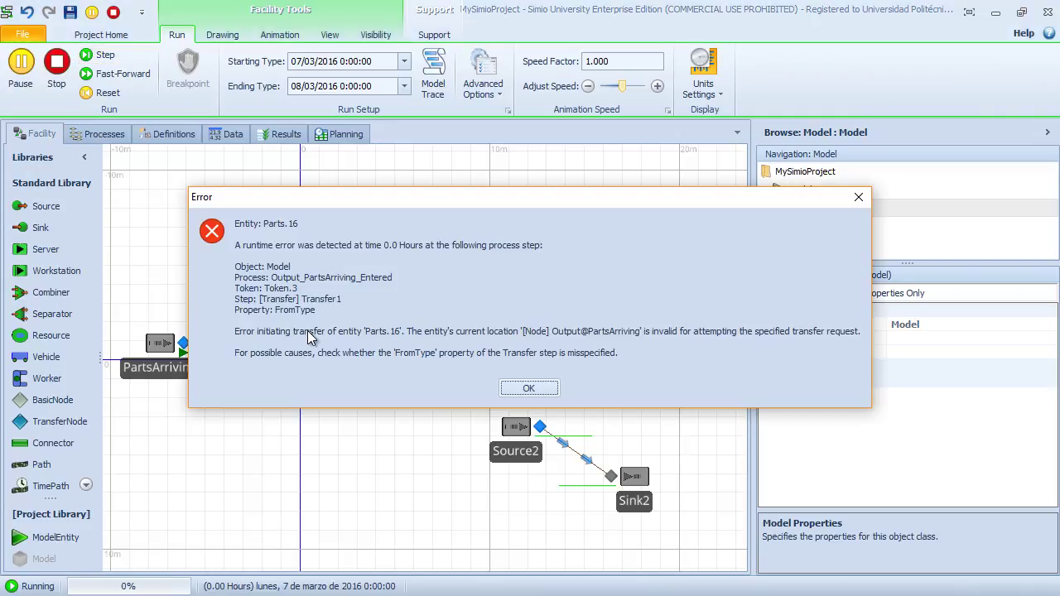
click(528, 389)
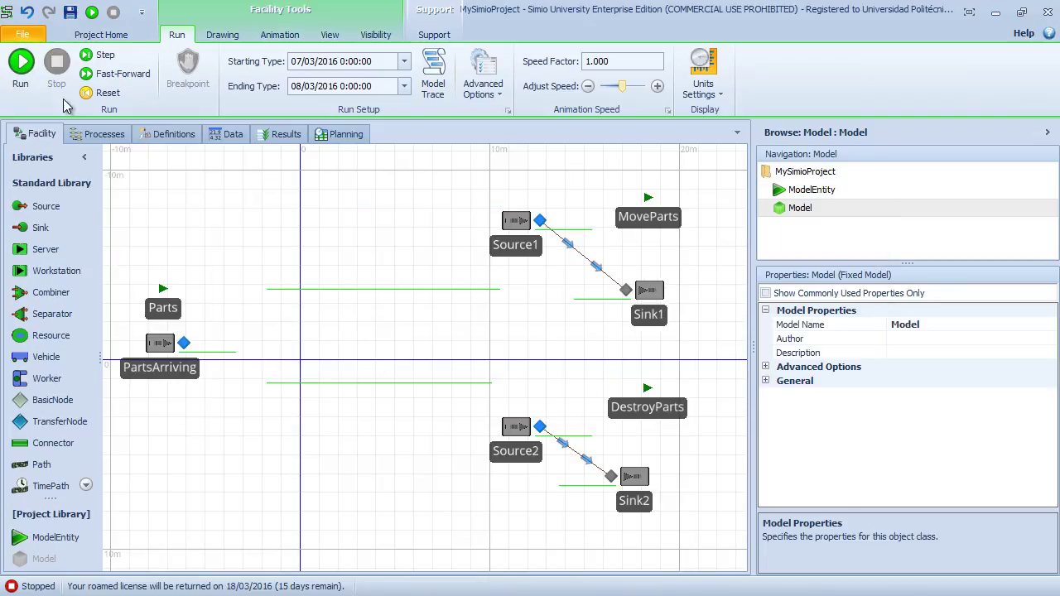
click(98, 73)
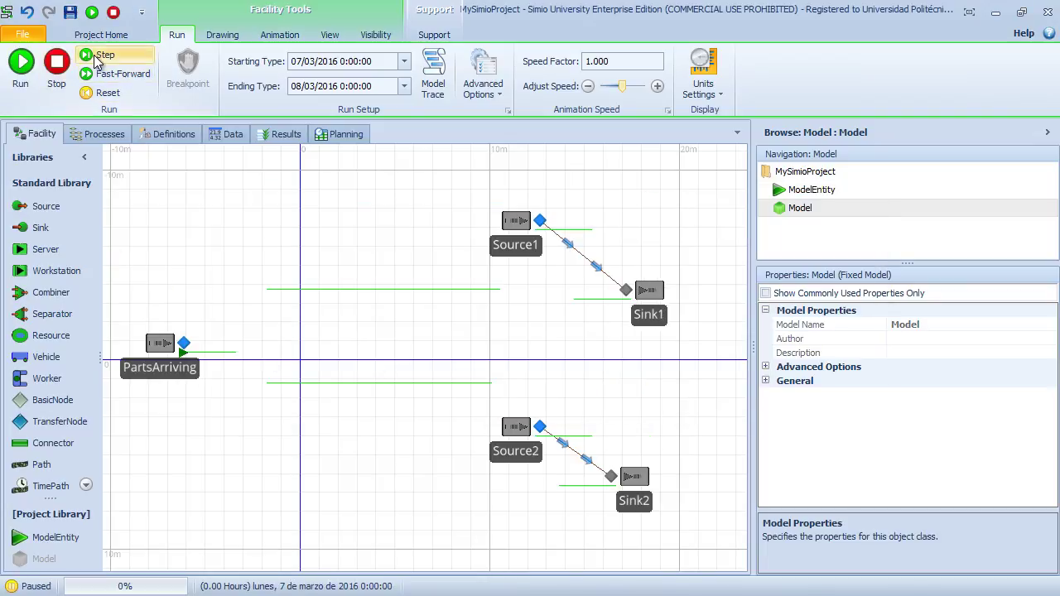
mouse_move(304, 202)
mouse_down()
mouse_move(387, 193)
mouse_move(482, 235)
mouse_move(297, 204)
mouse_up()
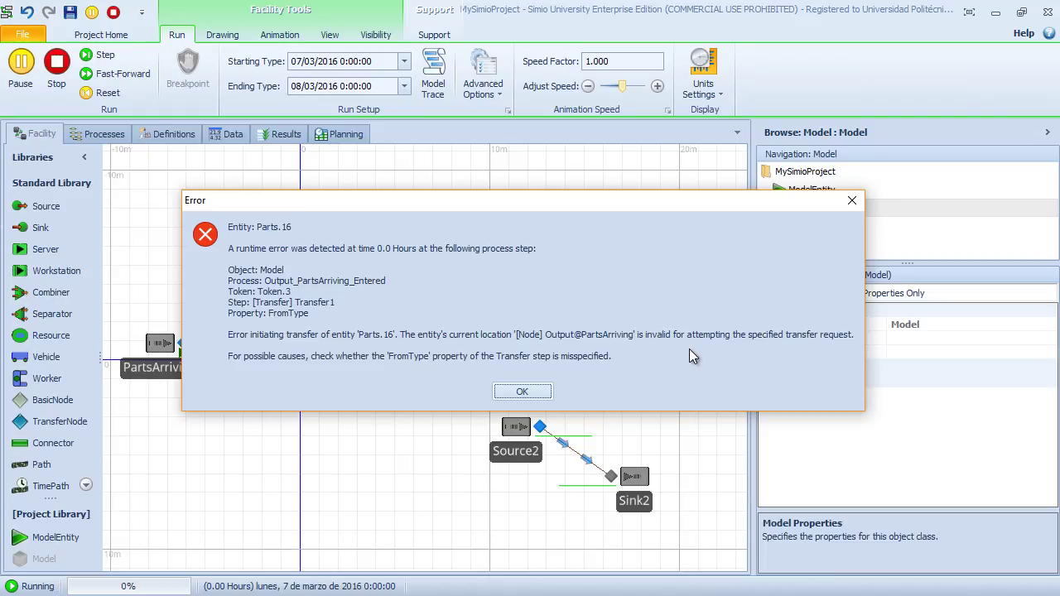
click(520, 391)
- Check the Transfer step's From setting against the output node of PartsArriving in the Facility view
click(103, 134)
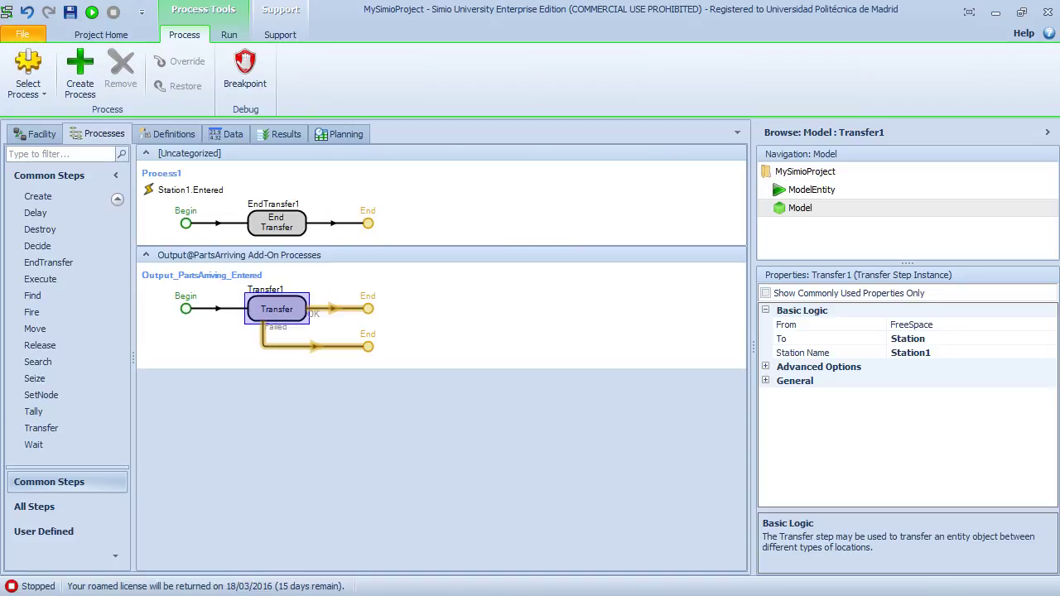
click(1049, 328)
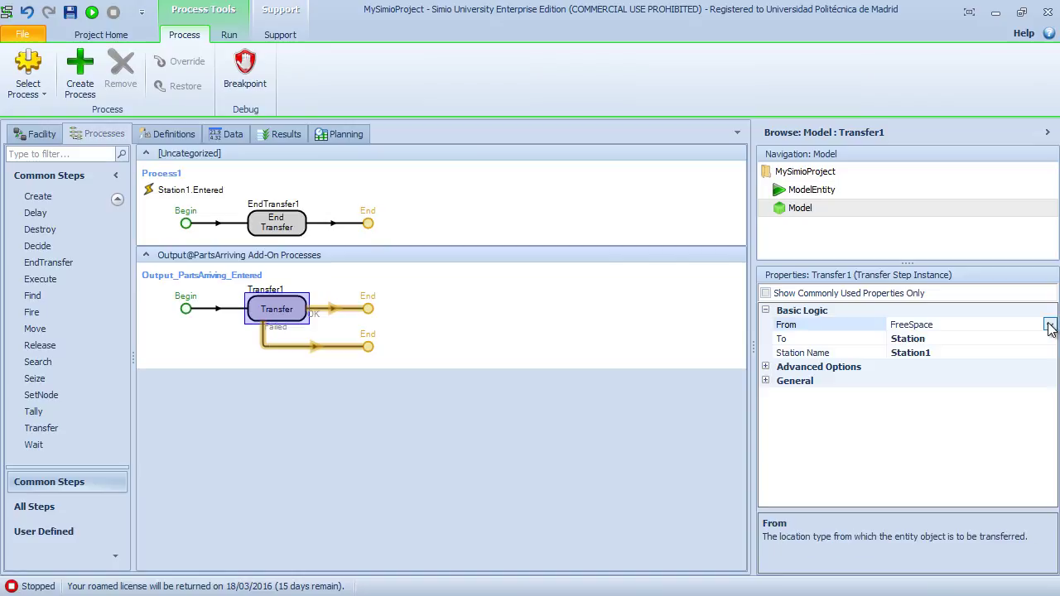
click(42, 134)
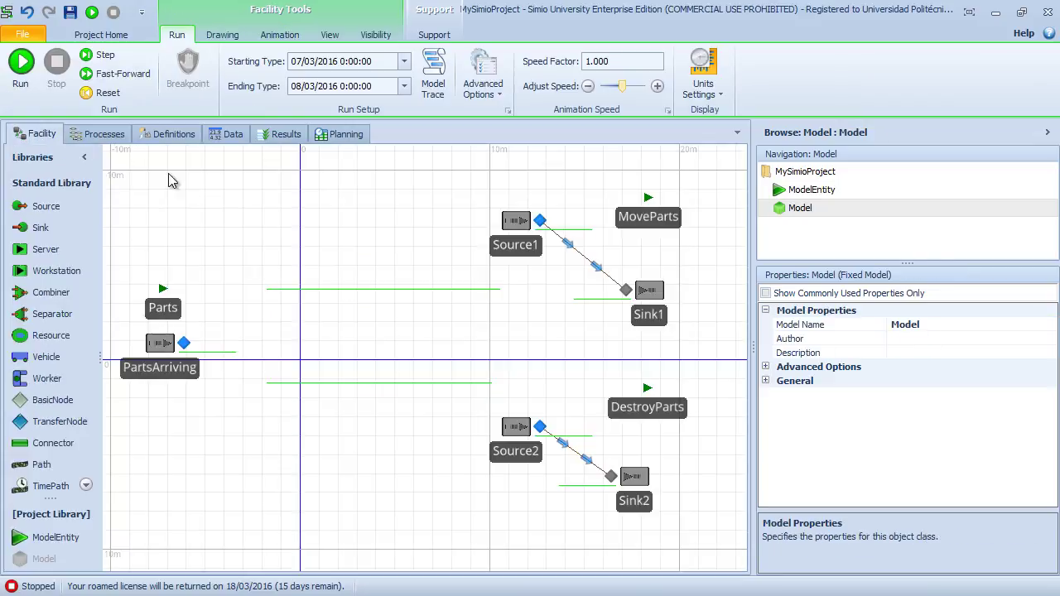
click(184, 344)
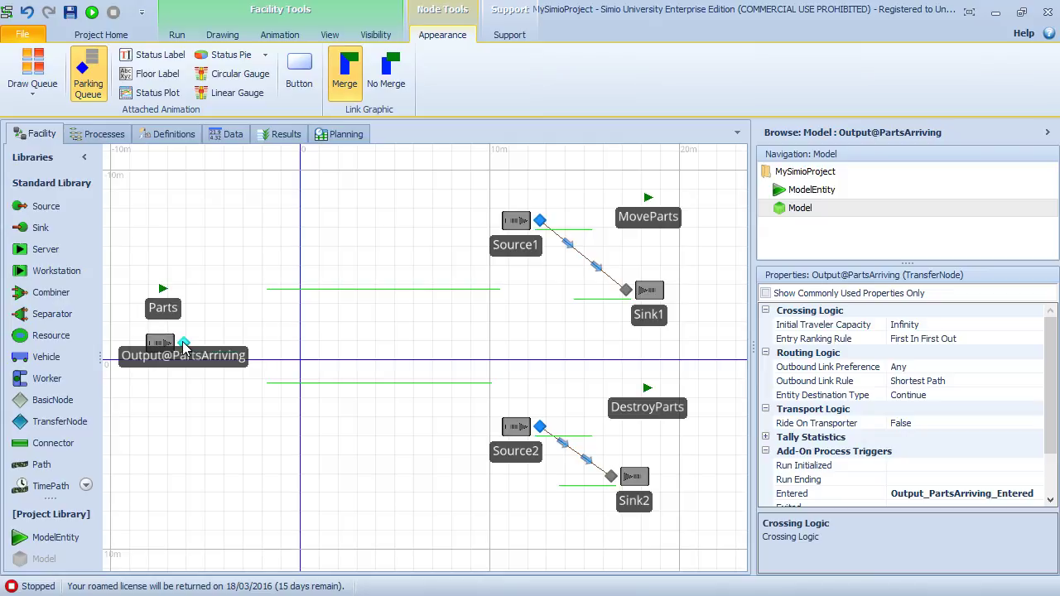
- Place the Processes view in a new horizontal tab group so it shows together with the Facility view
click(100, 137)
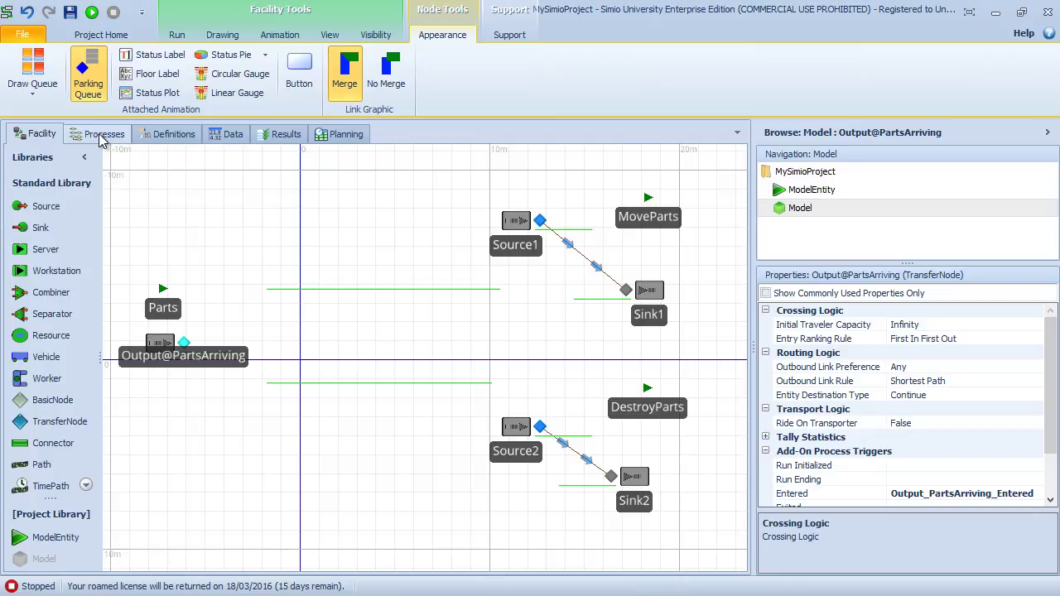
right_click(98, 133)
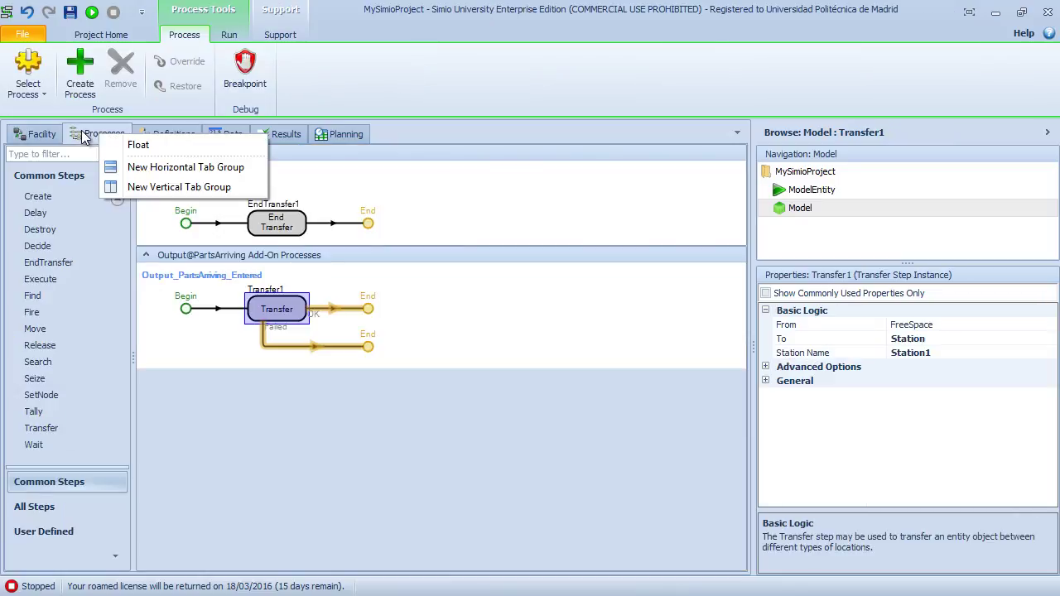
click(141, 167)
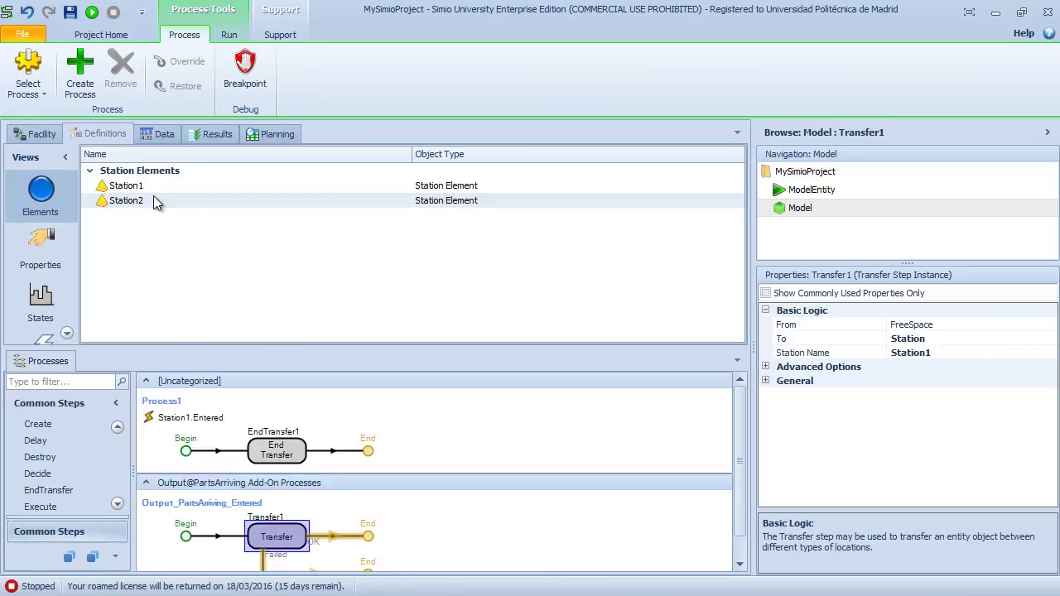
click(36, 133)
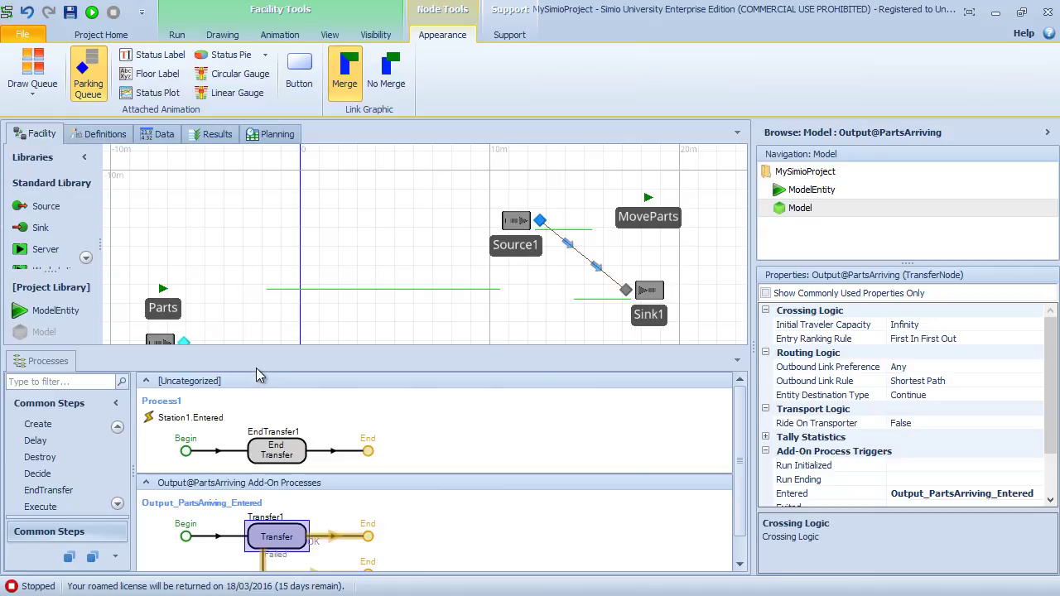
click(261, 270)
scroll(240, 298, down, 3)
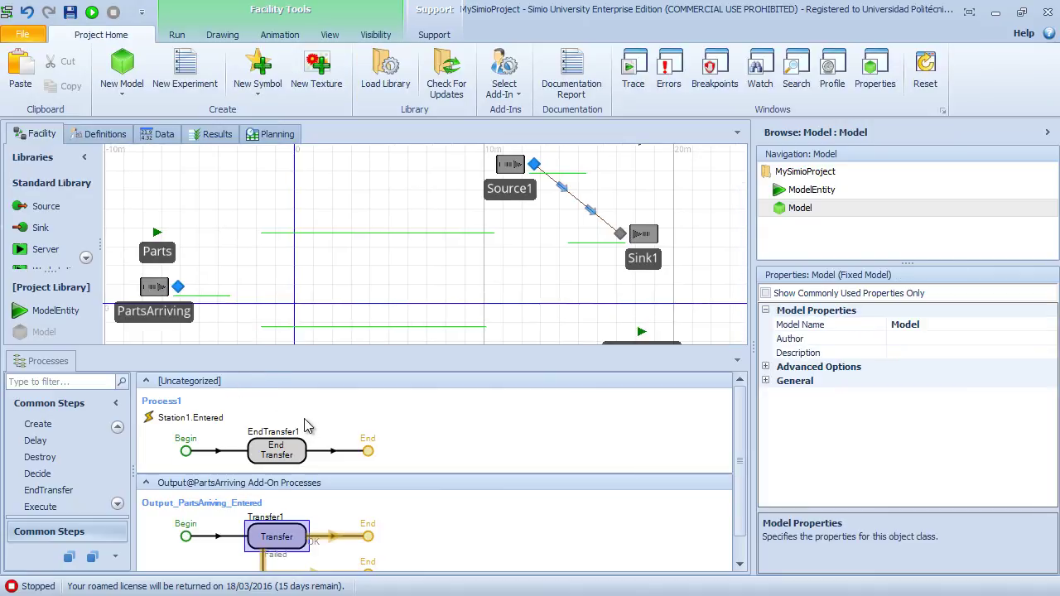
- Set the From location of the Transfer step in Output_PartsArriving_Entered to CurrentNode
click(178, 286)
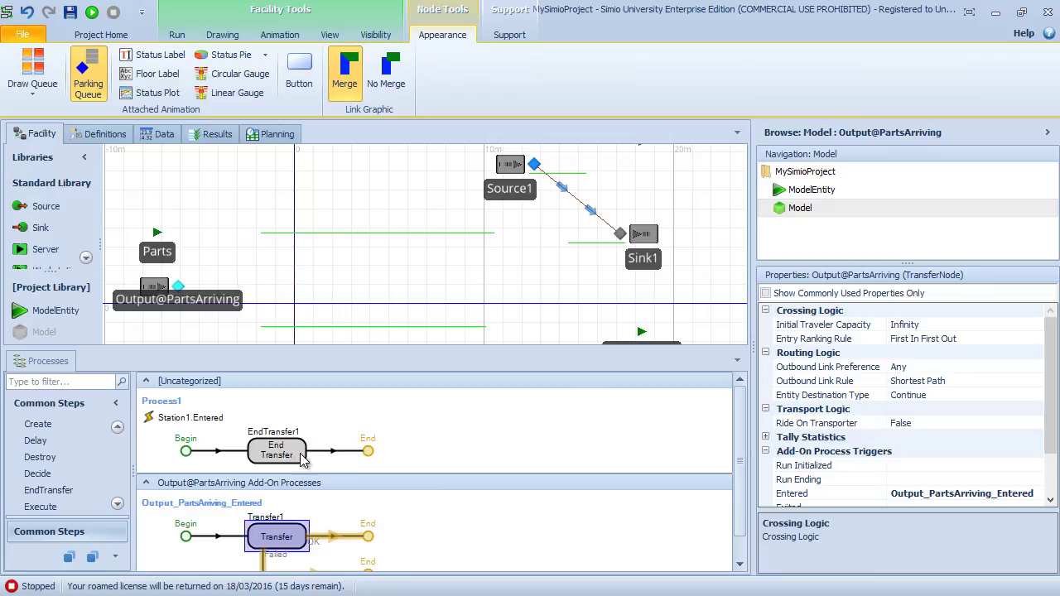
click(273, 538)
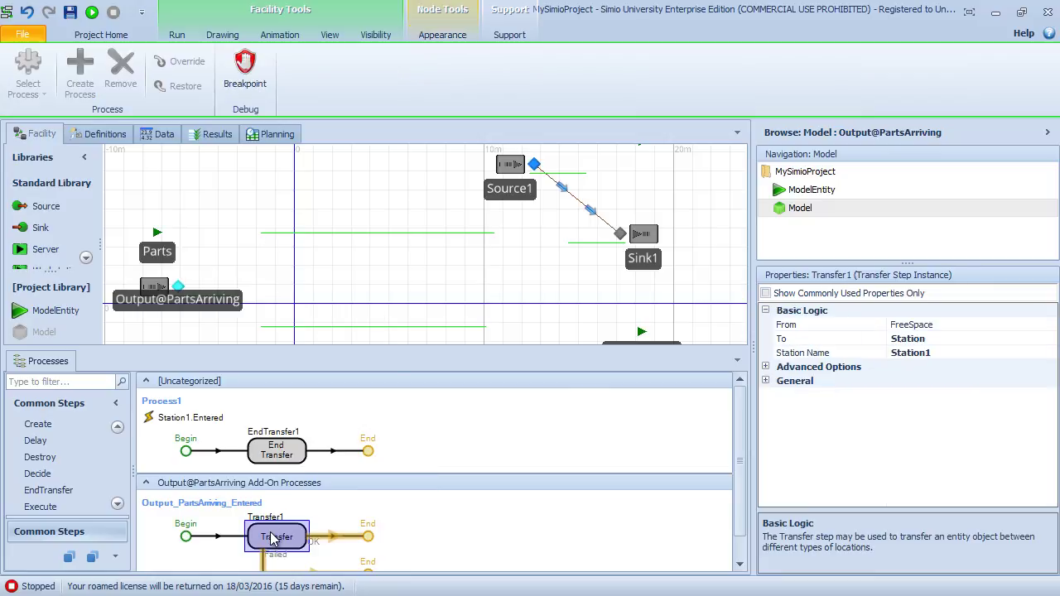
click(942, 327)
click(1049, 325)
click(903, 367)
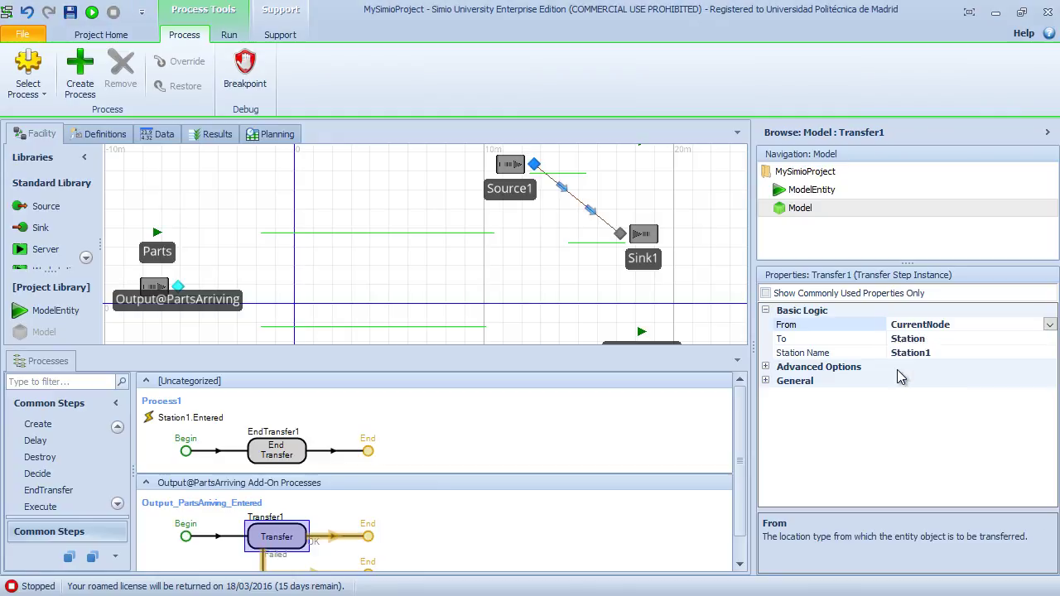
- Step through the model and run it continuously to check that parts transfer into the Station1 queue
click(323, 257)
click(177, 34)
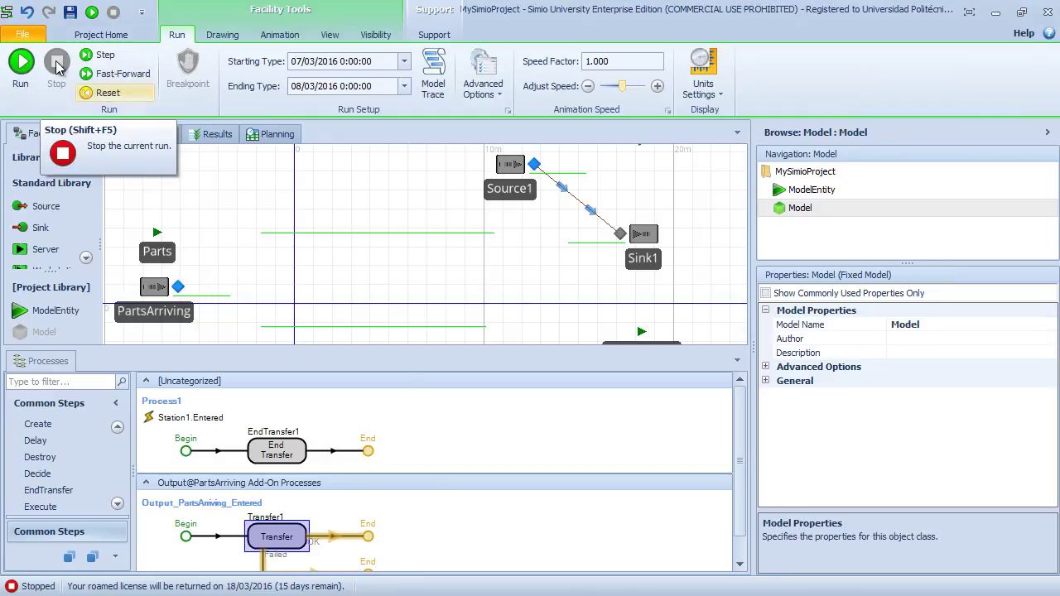
click(104, 58)
click(106, 57)
click(22, 64)
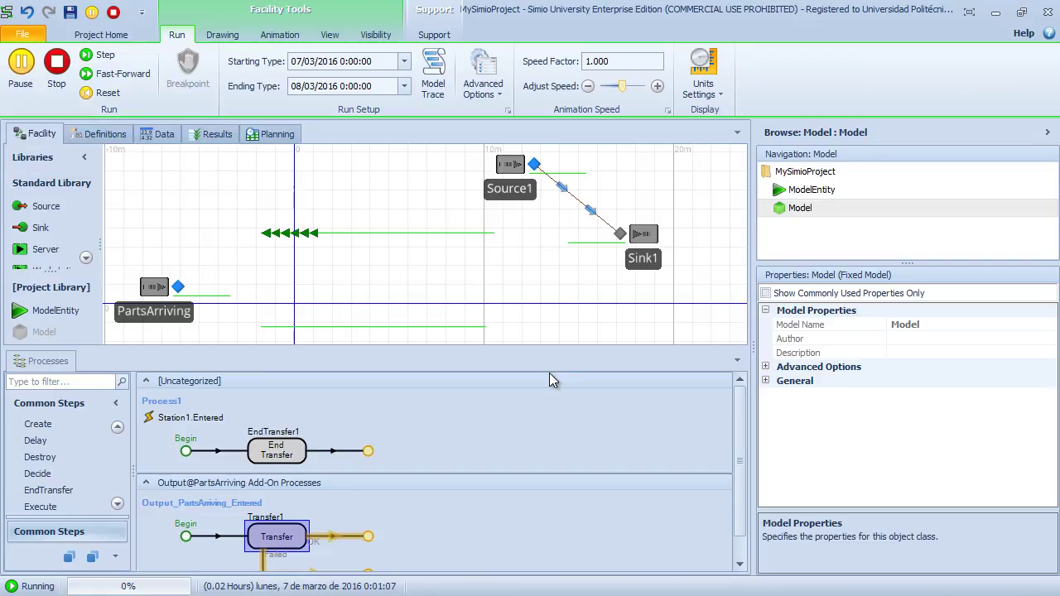
- Give the Facility view more height, move Source1 below Sink1 and Sink2 above Source2, and stop the run
drag(552, 347, 553, 422)
drag(537, 267, 515, 297)
drag(497, 199, 497, 321)
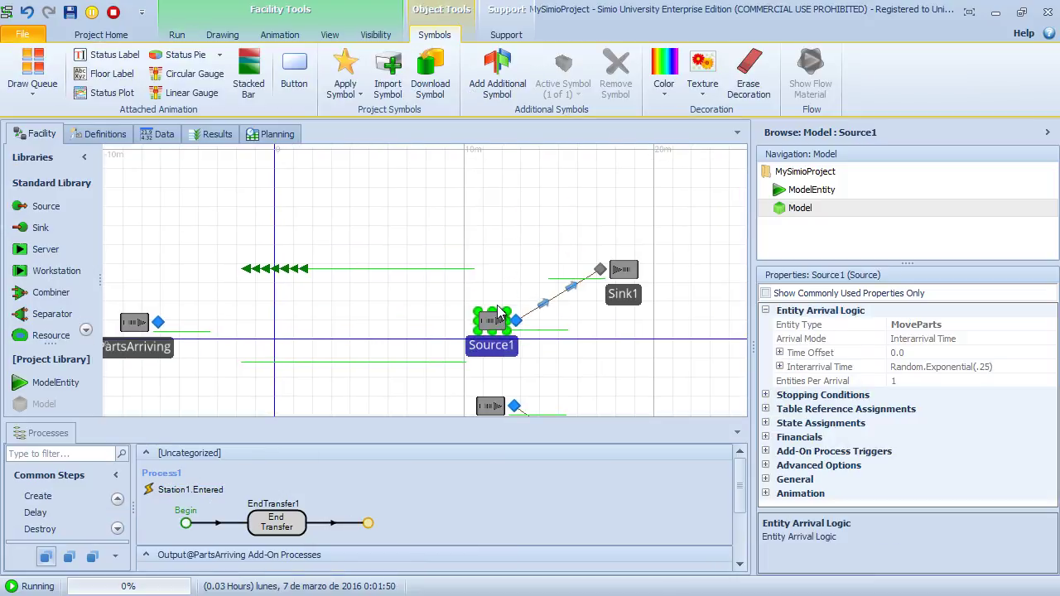
drag(511, 250, 493, 175)
drag(596, 396, 609, 278)
drag(426, 216, 446, 268)
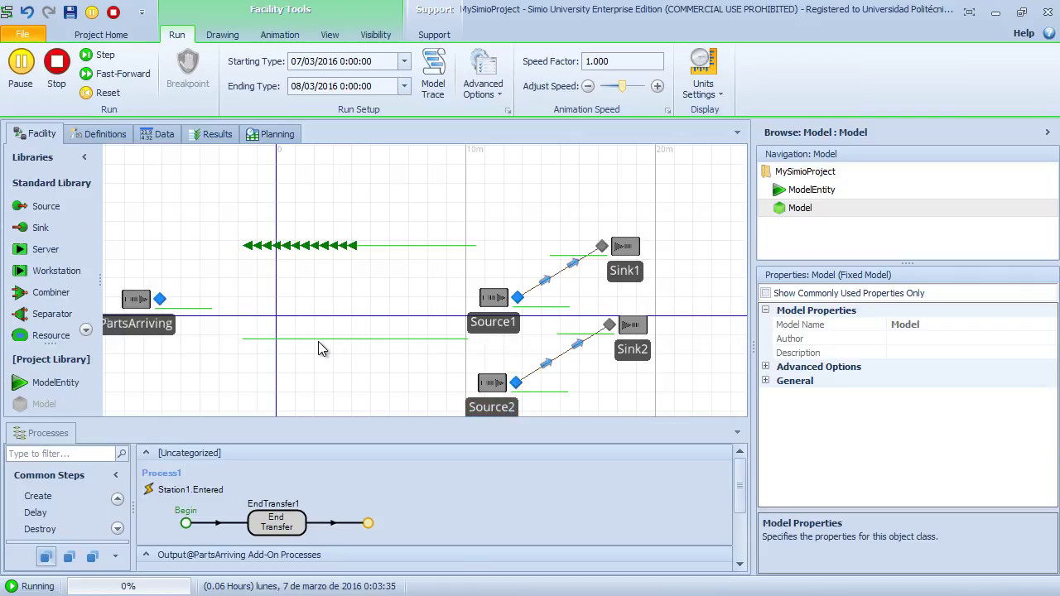
click(70, 65)
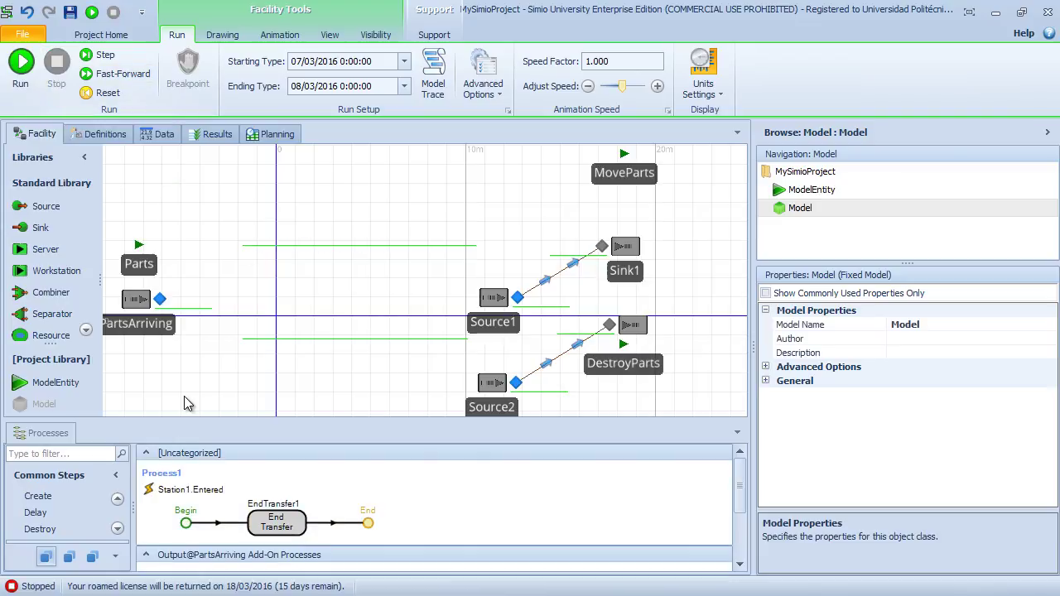